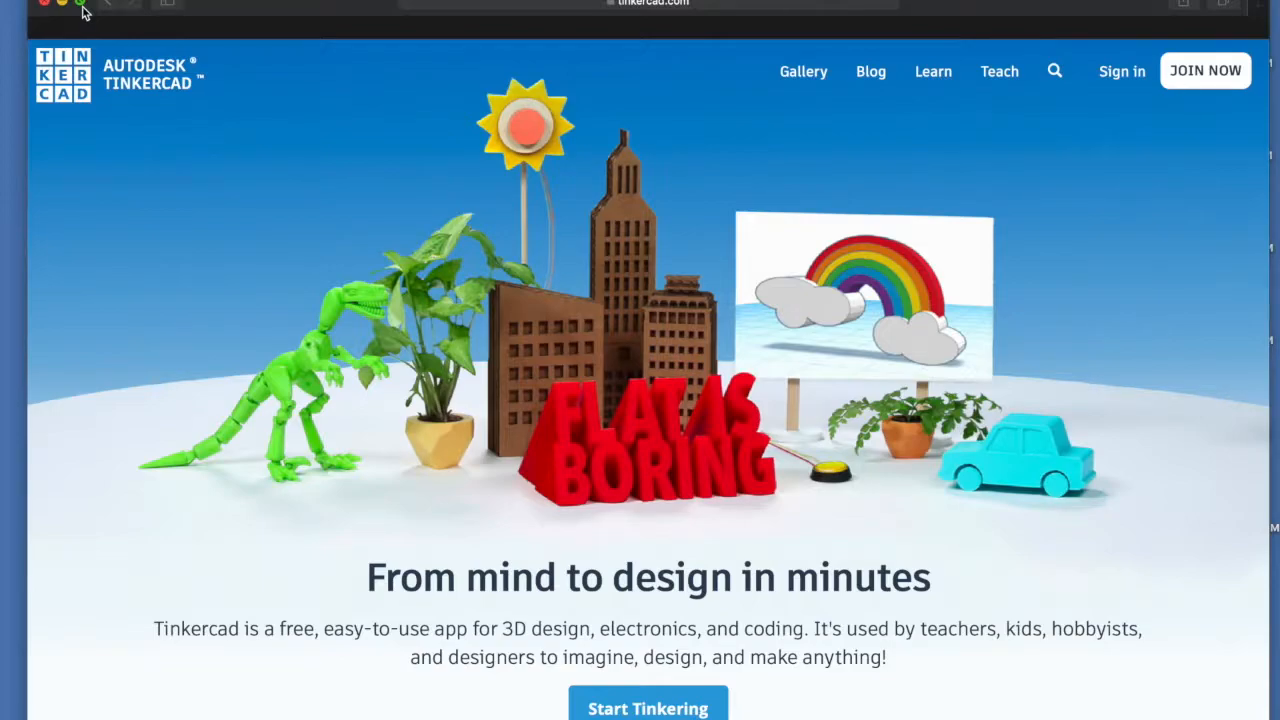
Make Safari full screen and scroll through the 'Tinkercad is:' cards, then back to the top
left_click(81, 5)
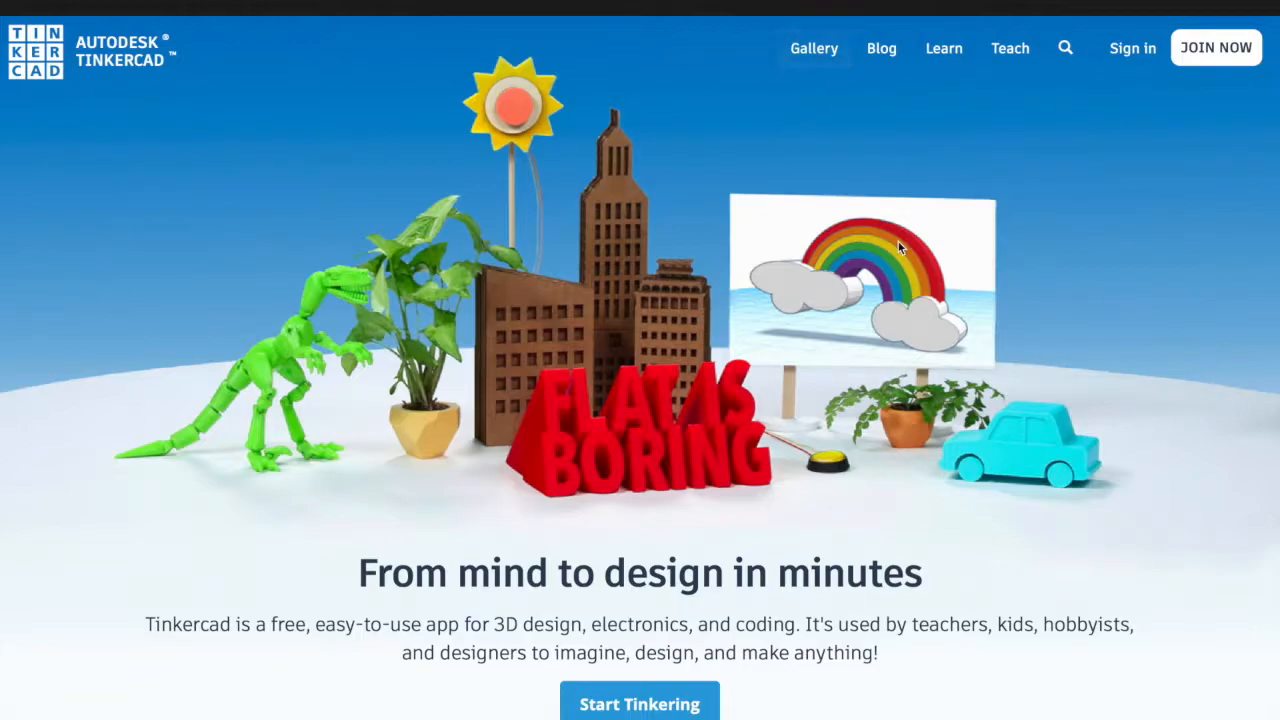
scroll(1108, 416, "down", 2)
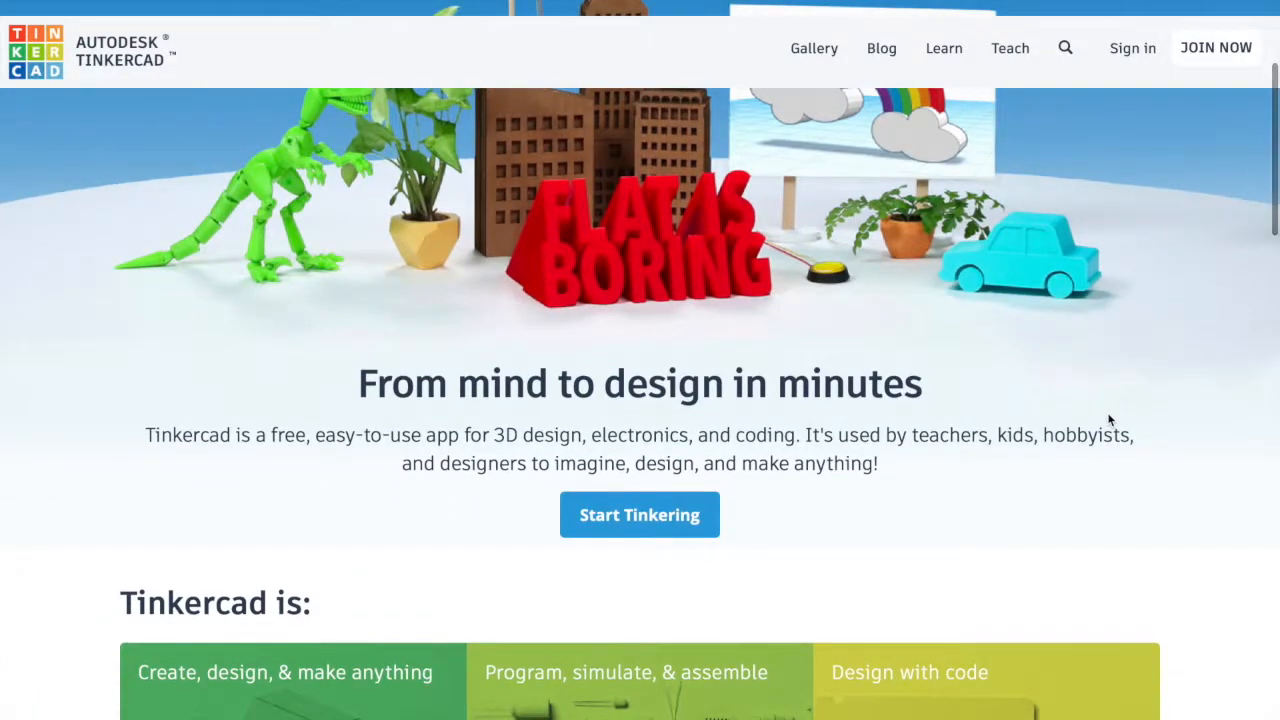
scroll(1108, 418, "down", 1)
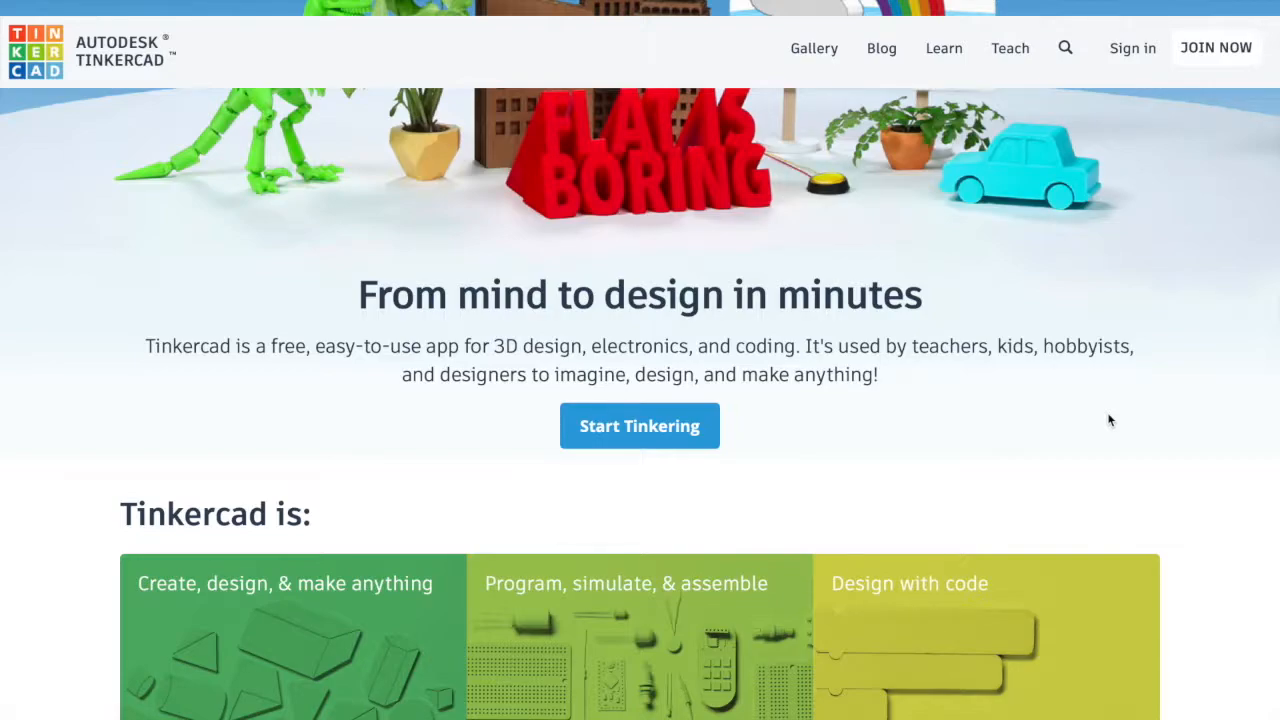
scroll(620, 250, "down", 3)
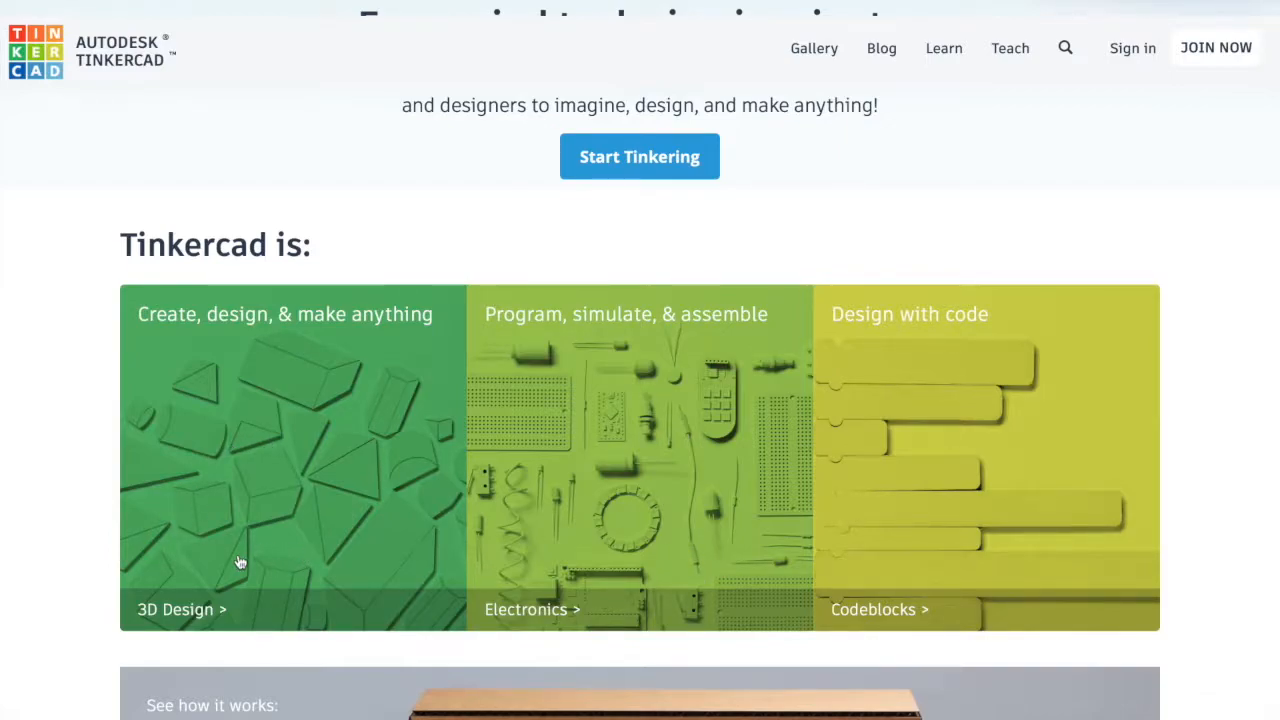
scroll(240, 563, "down", 3)
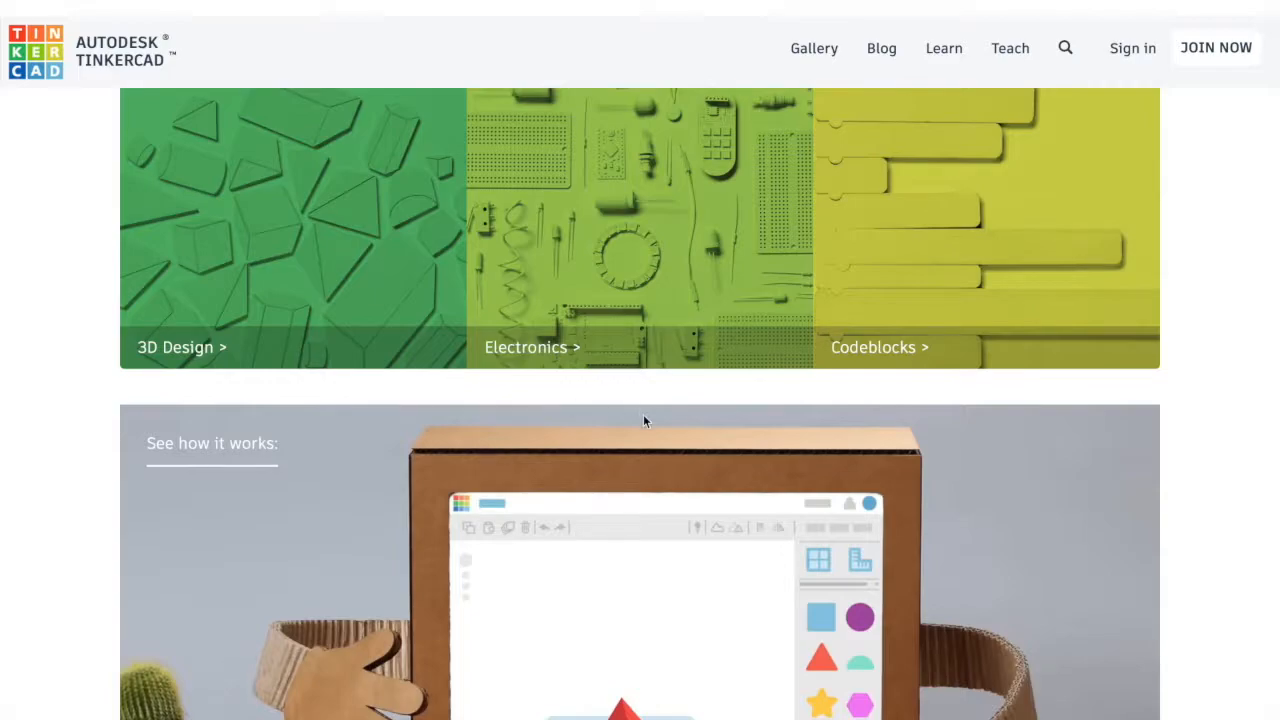
scroll(643, 421, "up", 7)
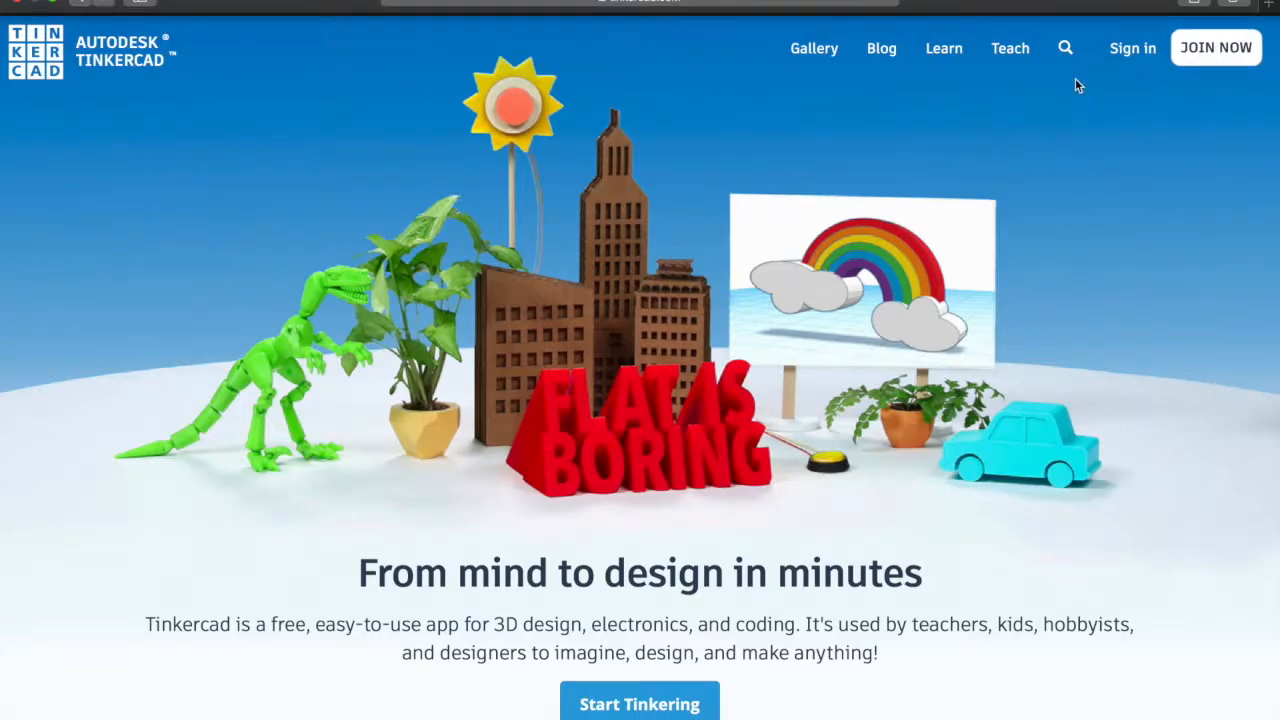
Sign in with the account e-mail and password, then decline saving the password
left_click(1133, 50)
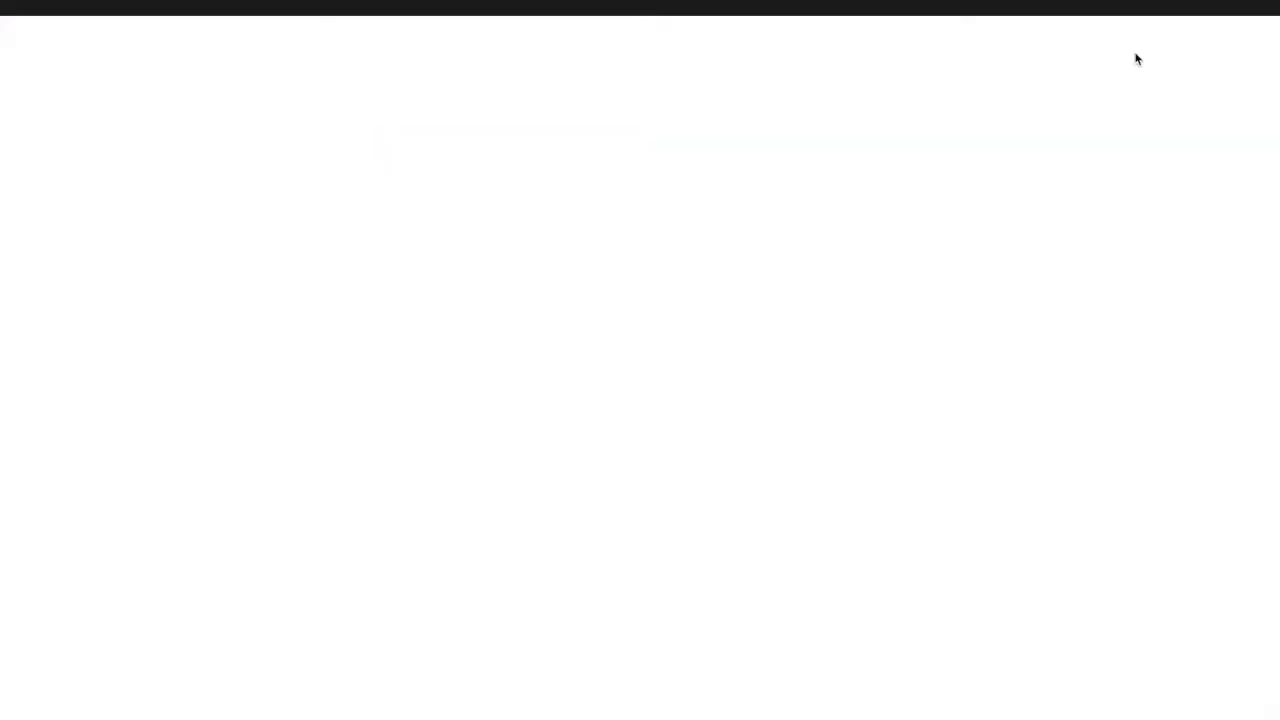
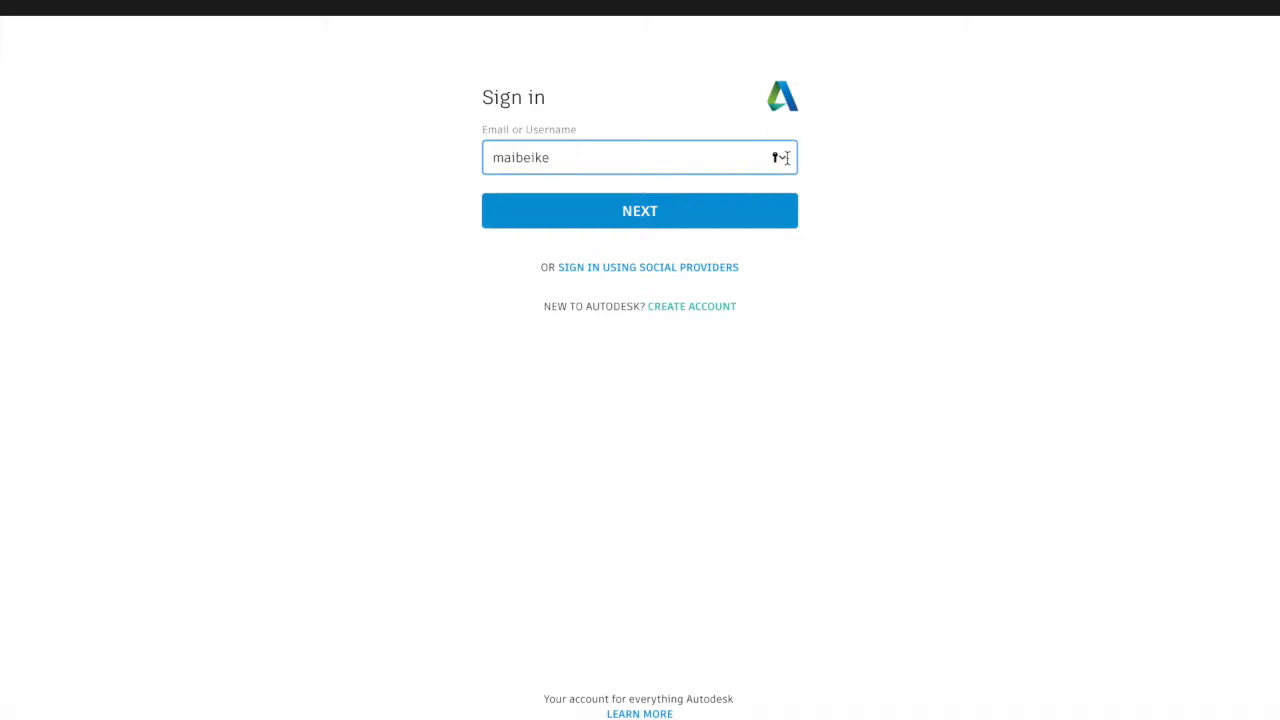
left_click(672, 215)
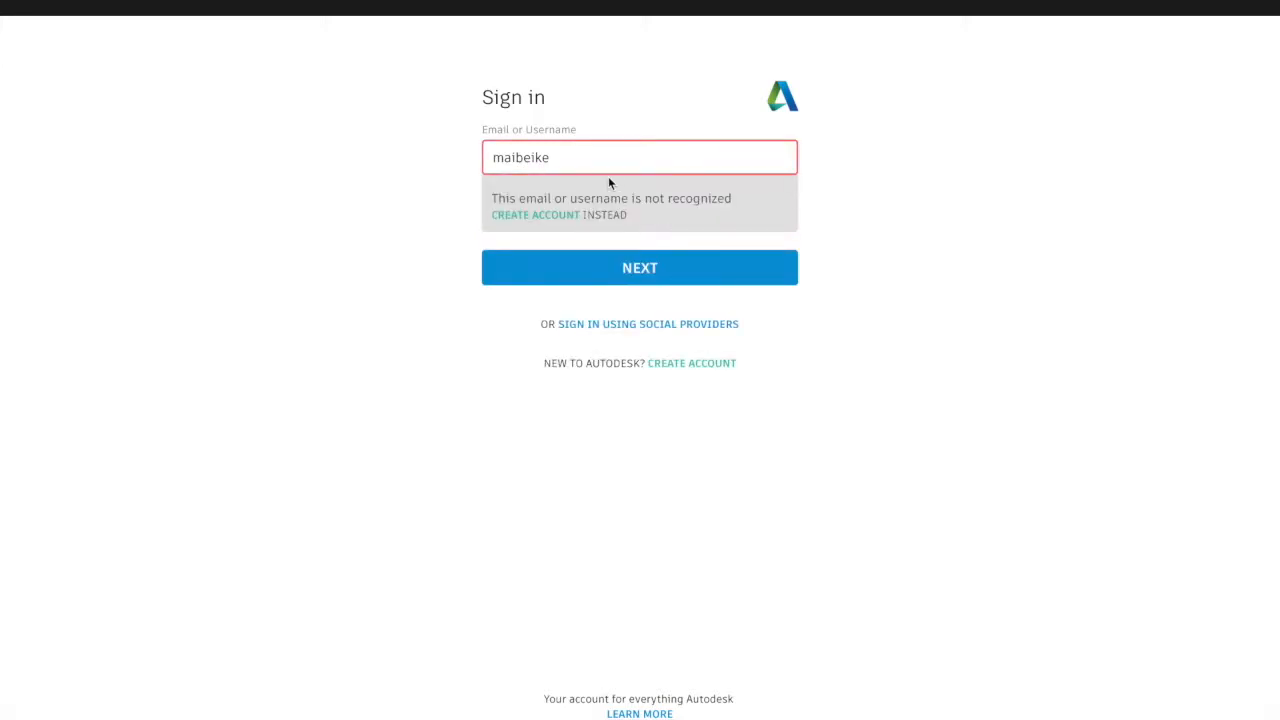
left_click(583, 165)
type("@")
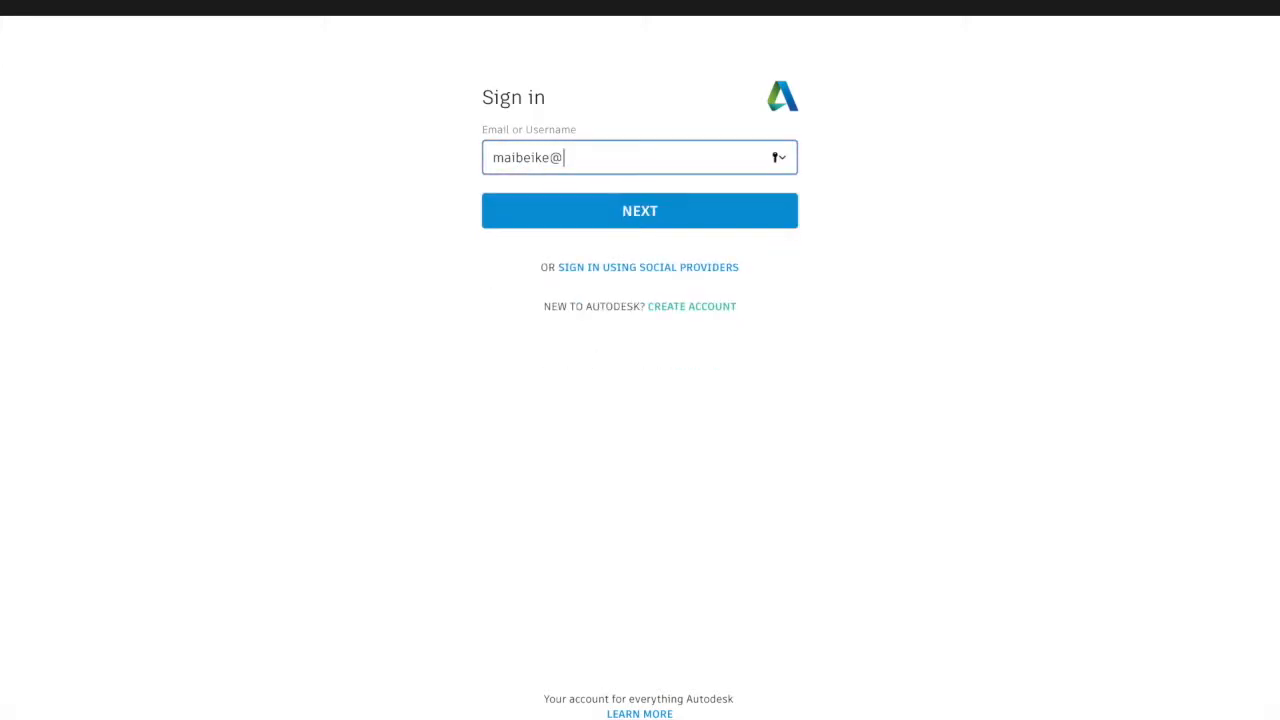
type("gmail.com")
left_click(580, 213)
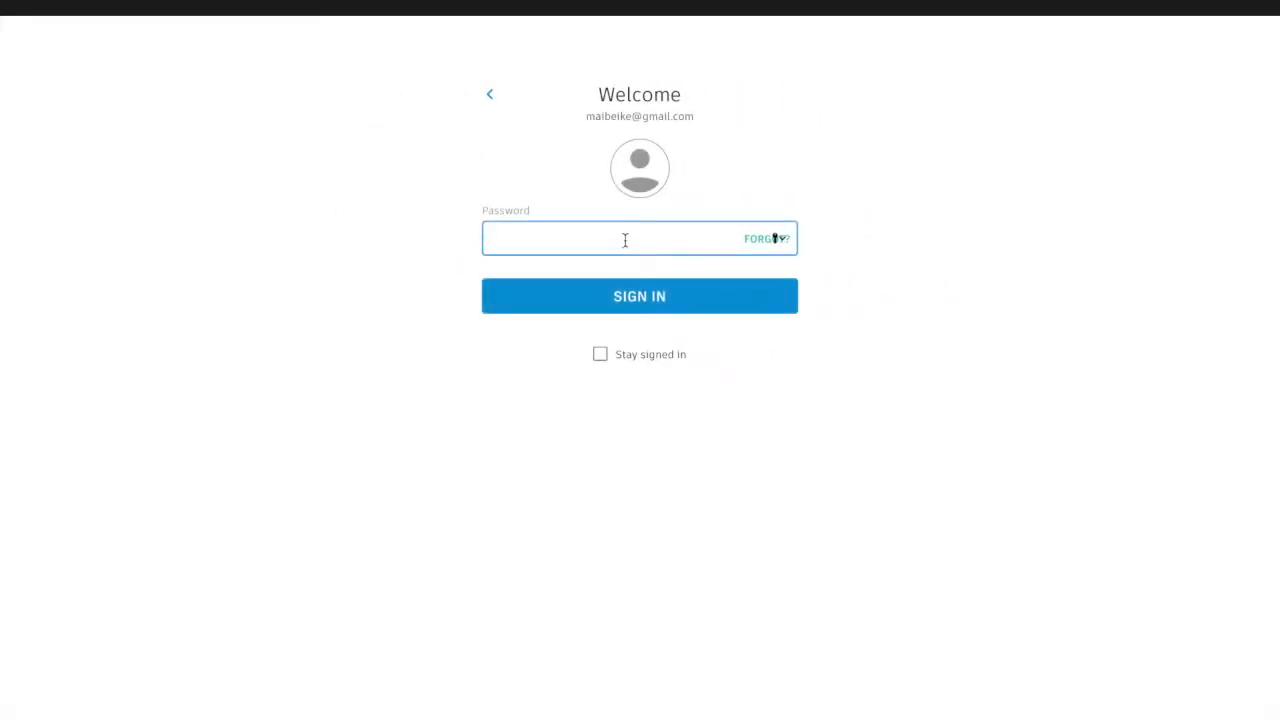
type("••••••••••")
key("Return")
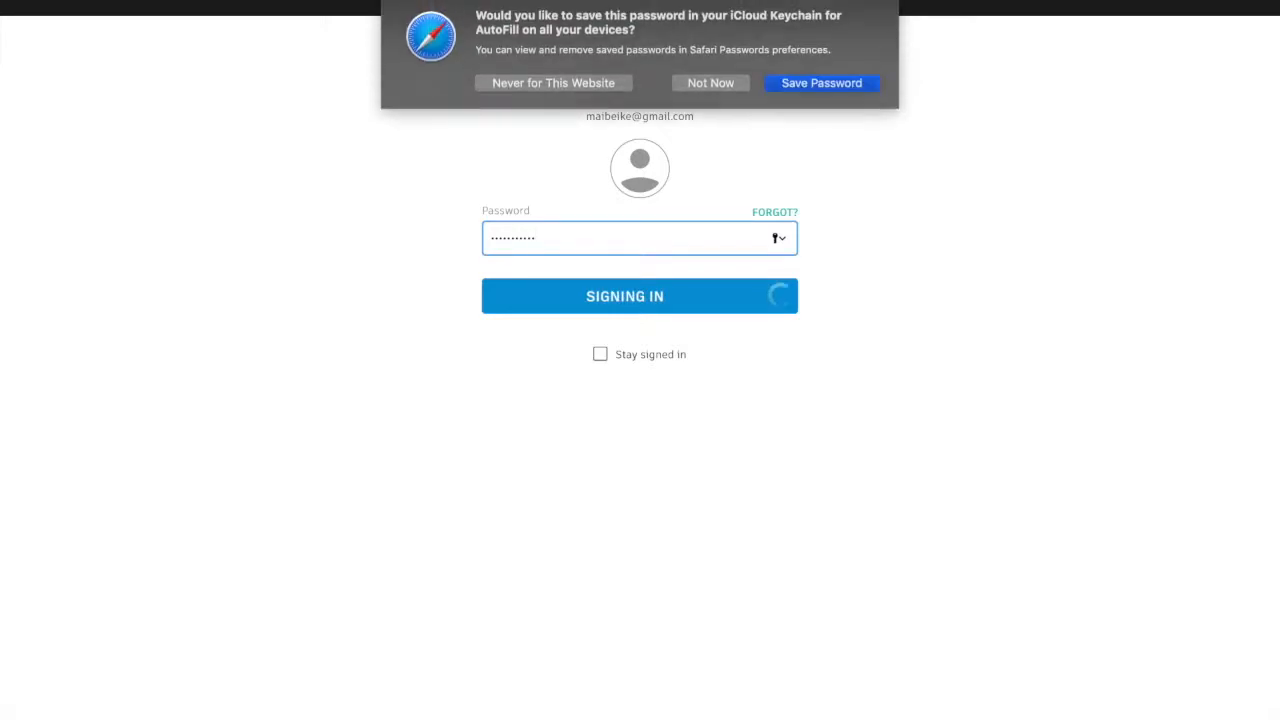
left_click(720, 83)
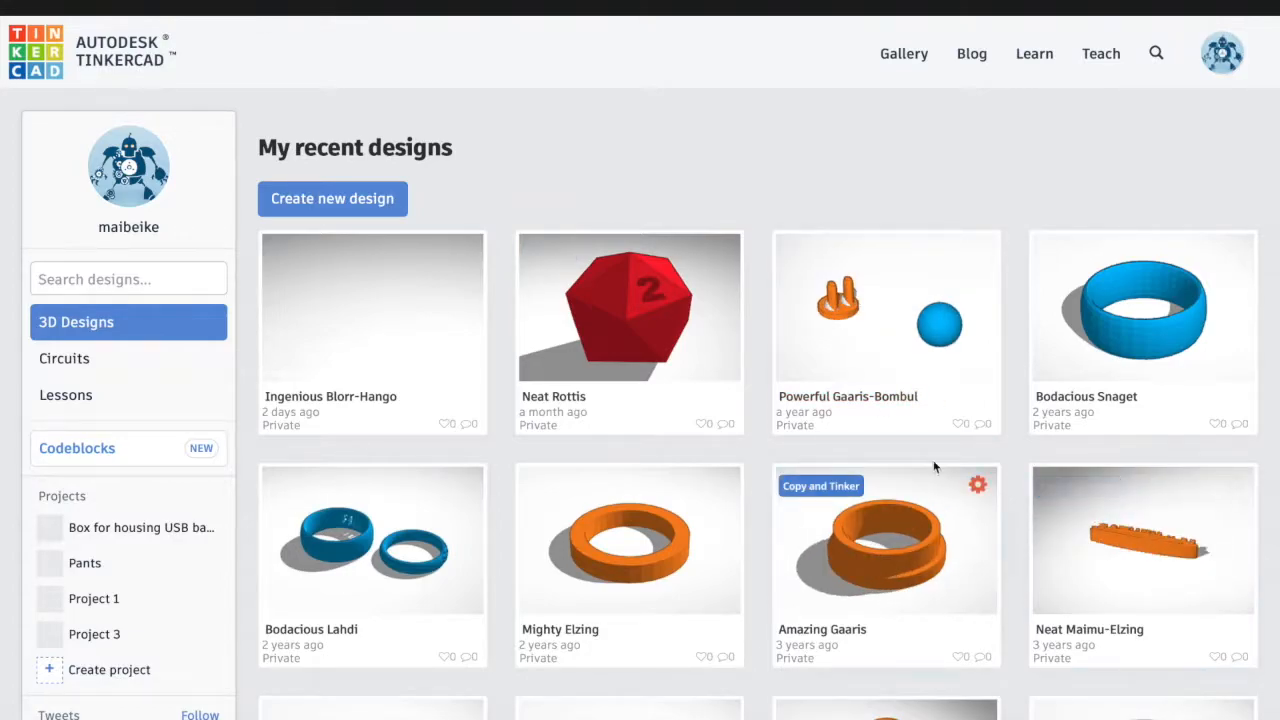
Scroll through My recent designs and open the Ingenious Blorr-Hango design card
scroll(740, 480, "down", 3)
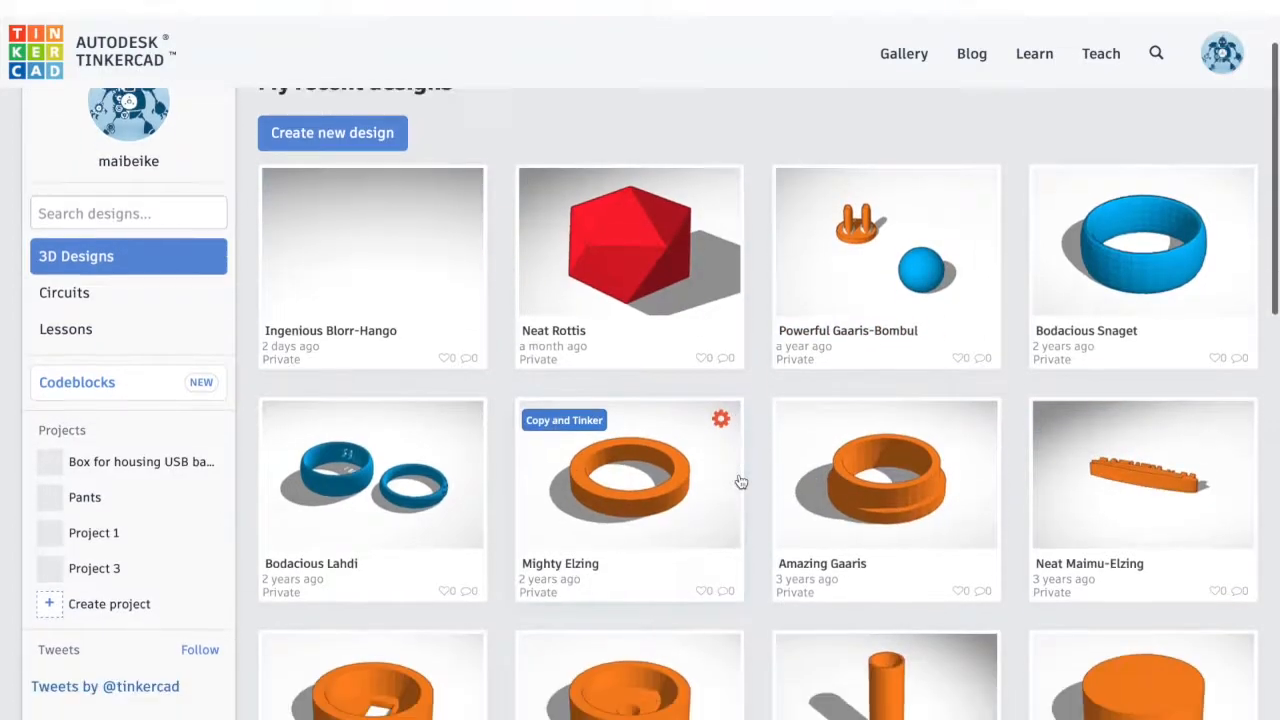
scroll(740, 482, "up", 1)
scroll(740, 482, "down", 3)
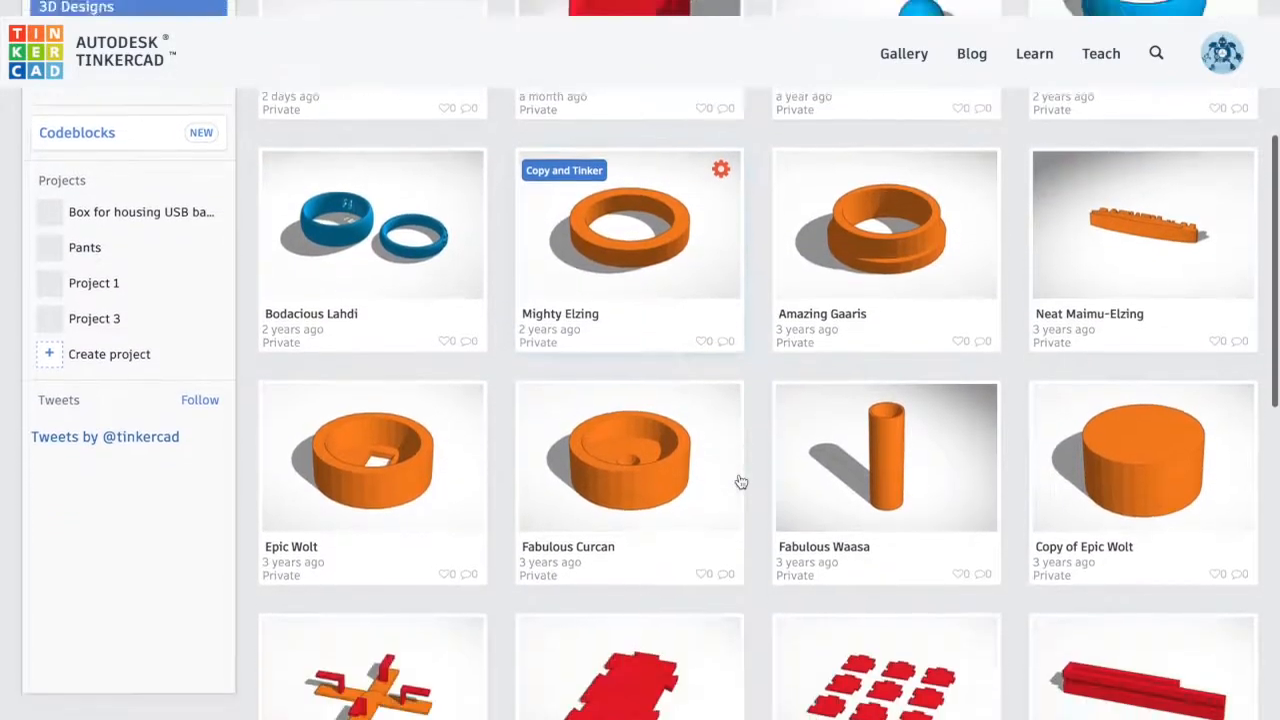
scroll(740, 482, "up", 5)
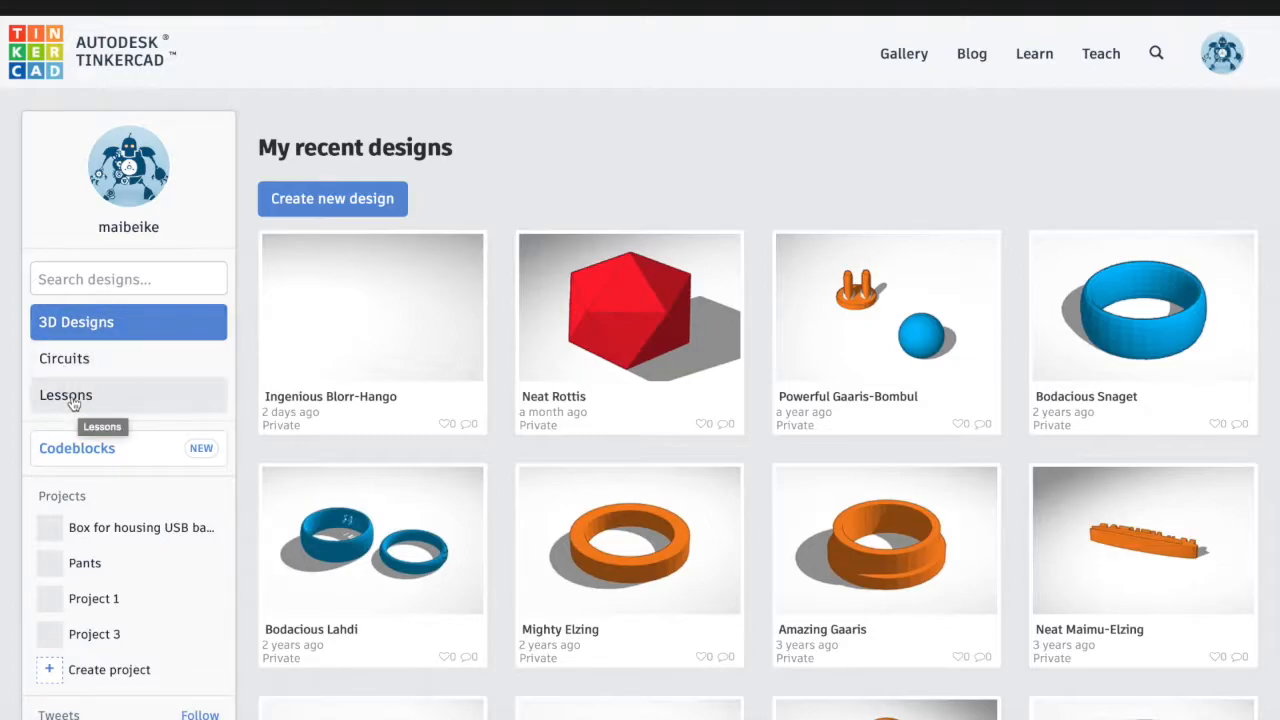
scroll(72, 403, "down", 2)
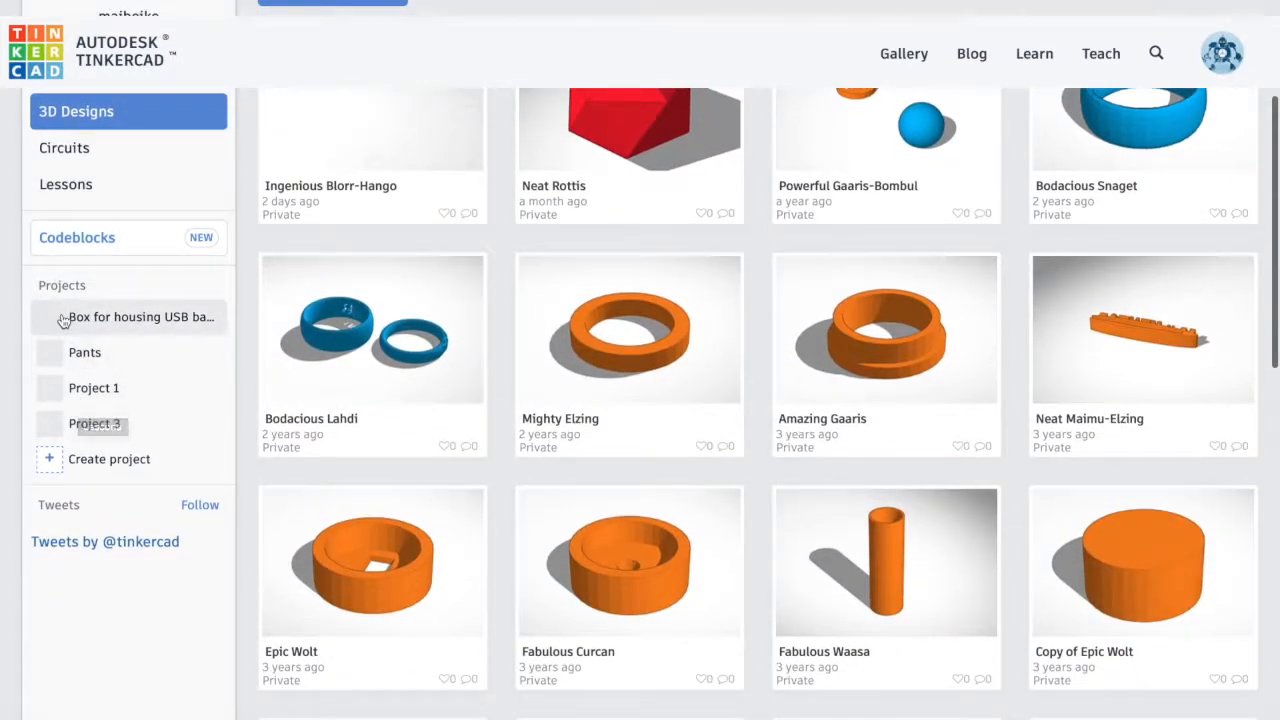
scroll(259, 214, "down", 5)
scroll(259, 214, "up", 7)
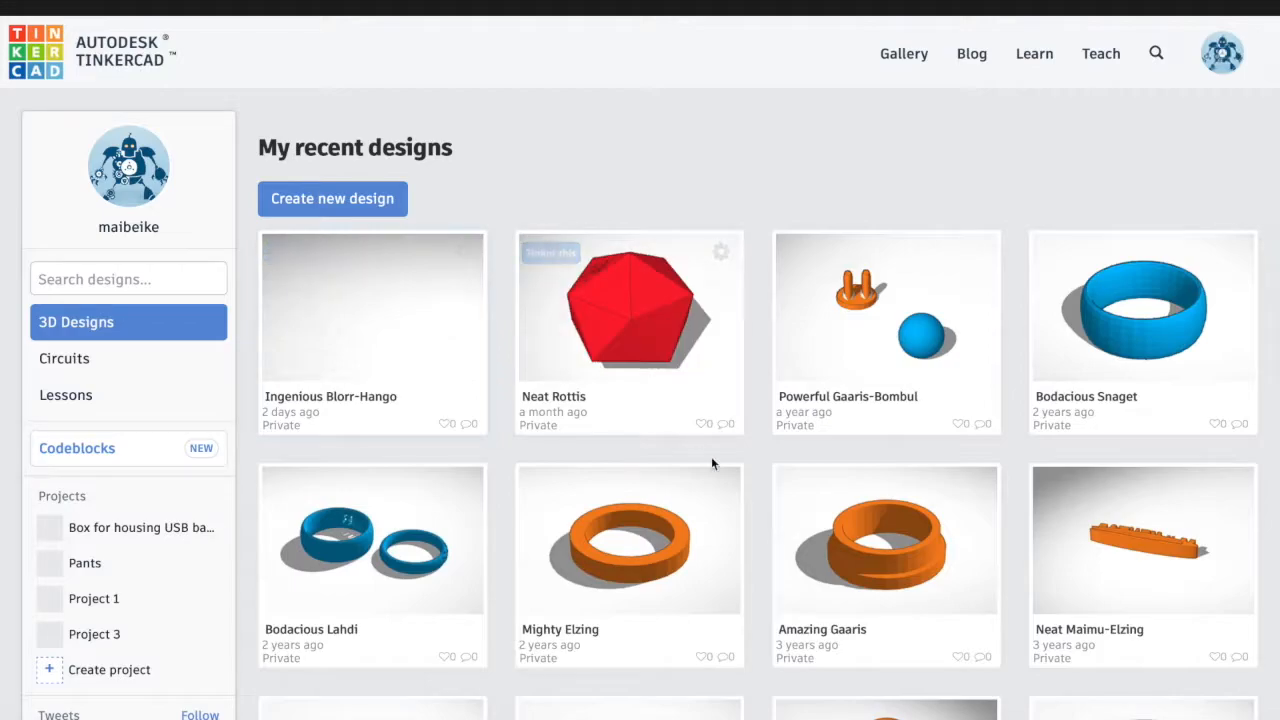
left_click(393, 321)
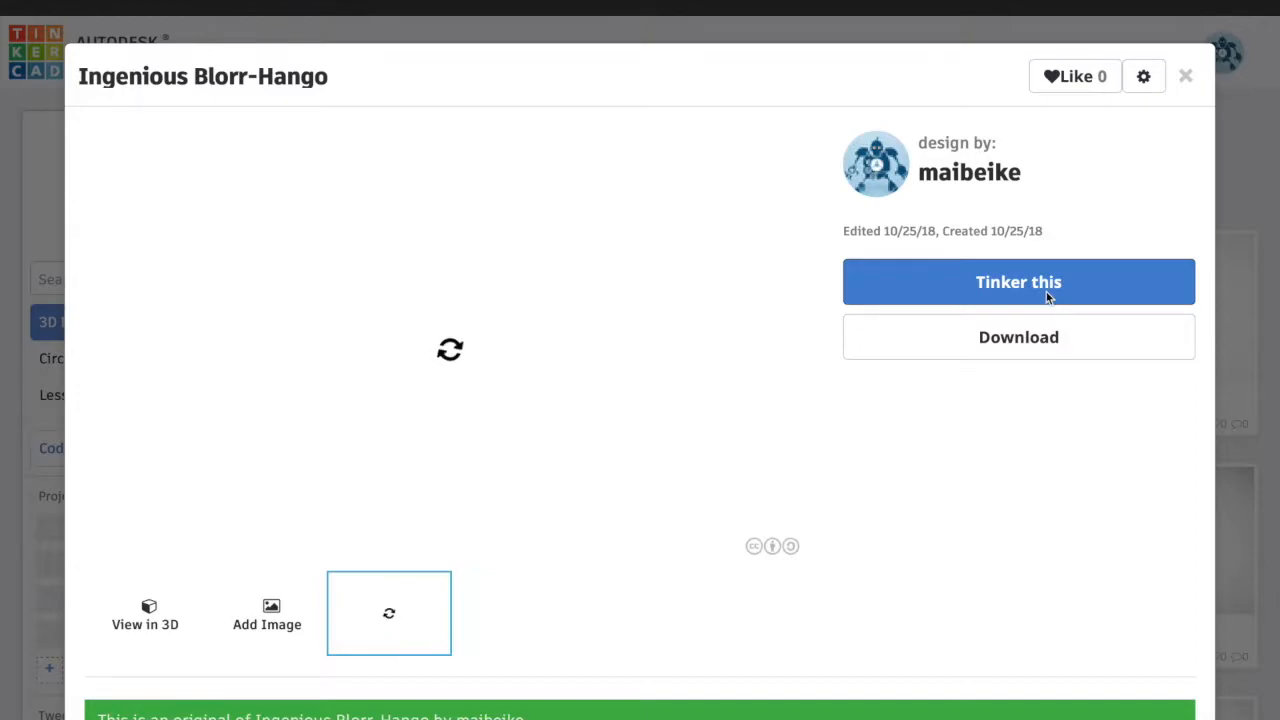
Open Ingenious Blorr-Hango with Tinker this and scroll down through the Basic Shapes panel
left_click(1047, 293)
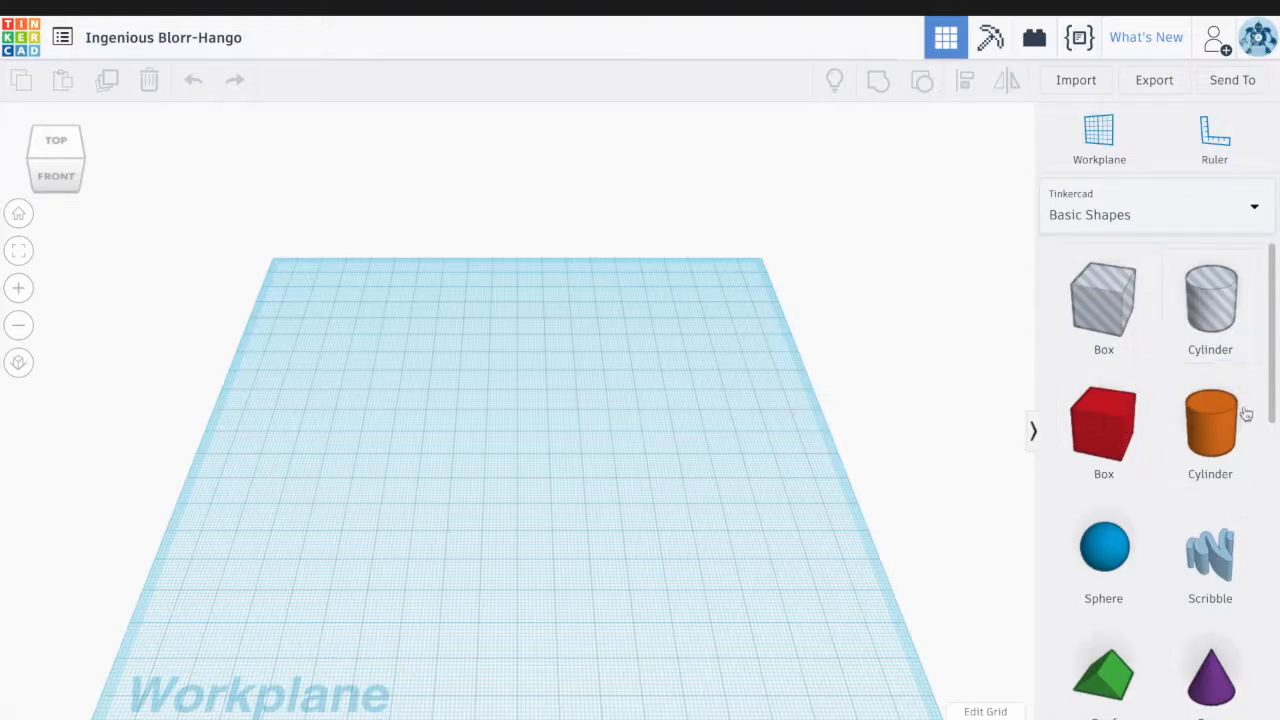
left_click_drag(1275, 415, 1273, 488)
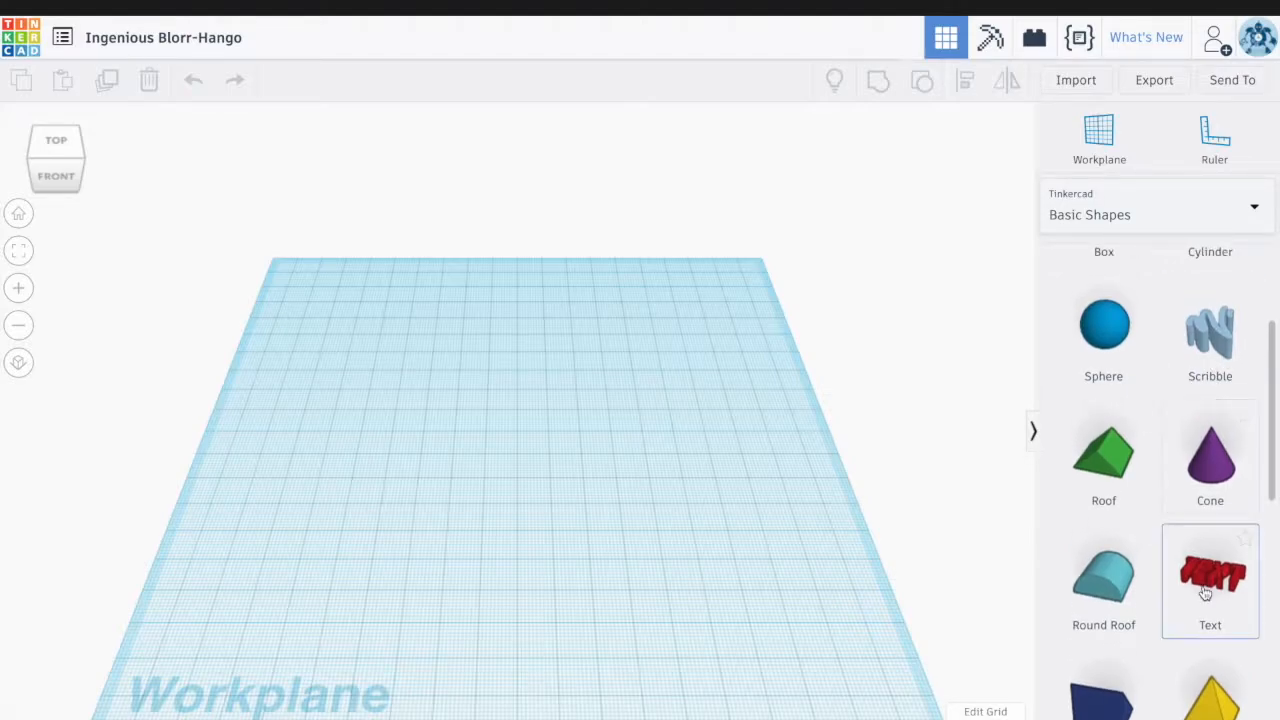
scroll(1206, 585, "down", 2)
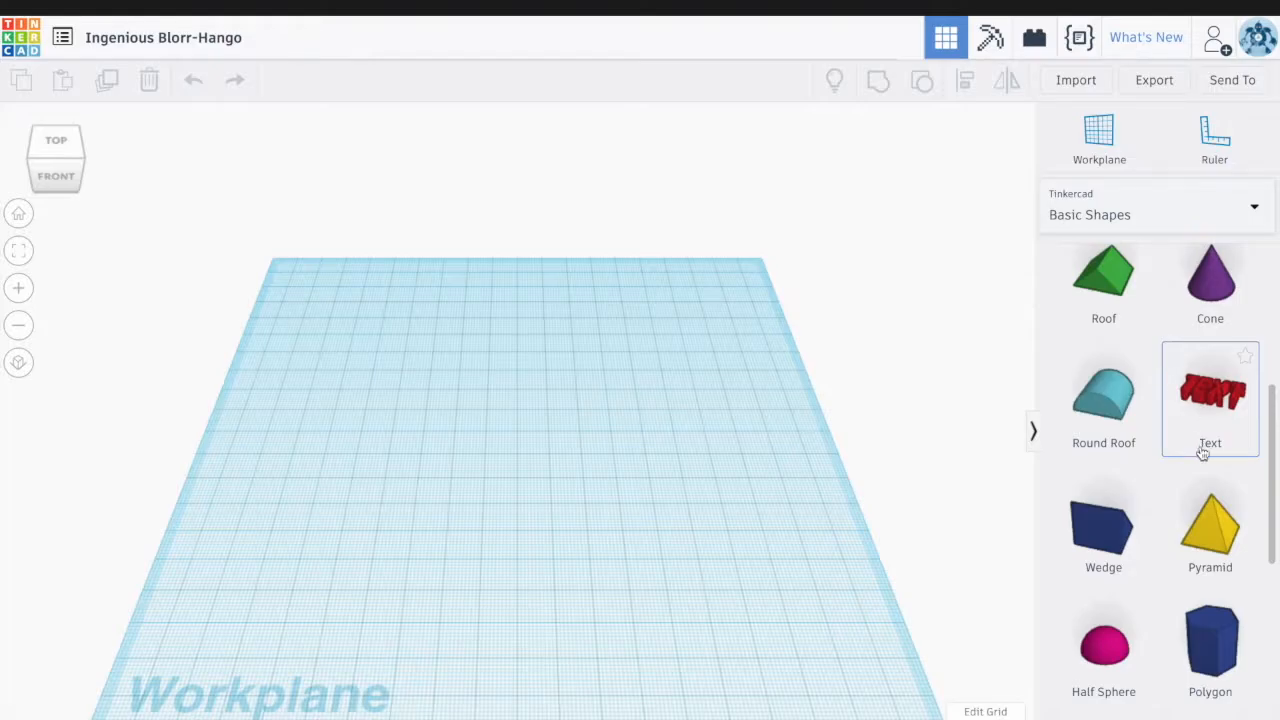
scroll(1183, 323, "down", 3)
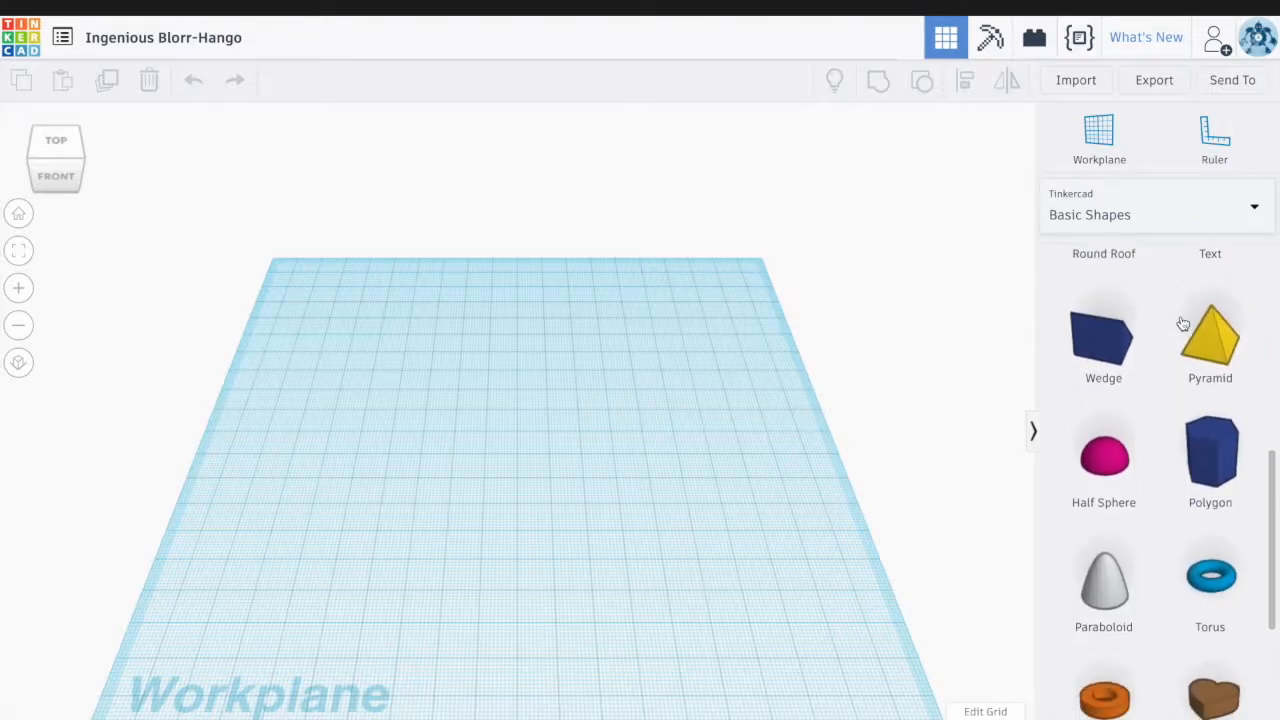
scroll(1180, 530, "down", 5)
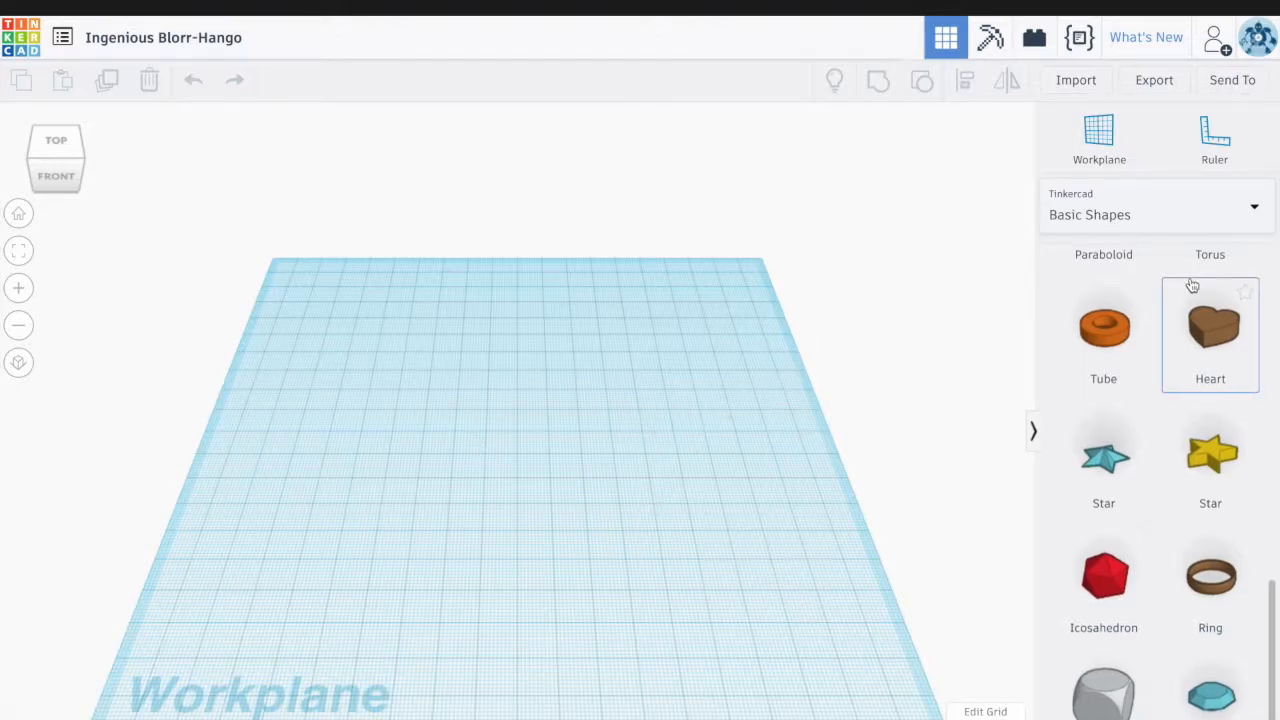
Switch the shape library to Text and Numbers, then to Characters, and scroll through them
left_click(1256, 212)
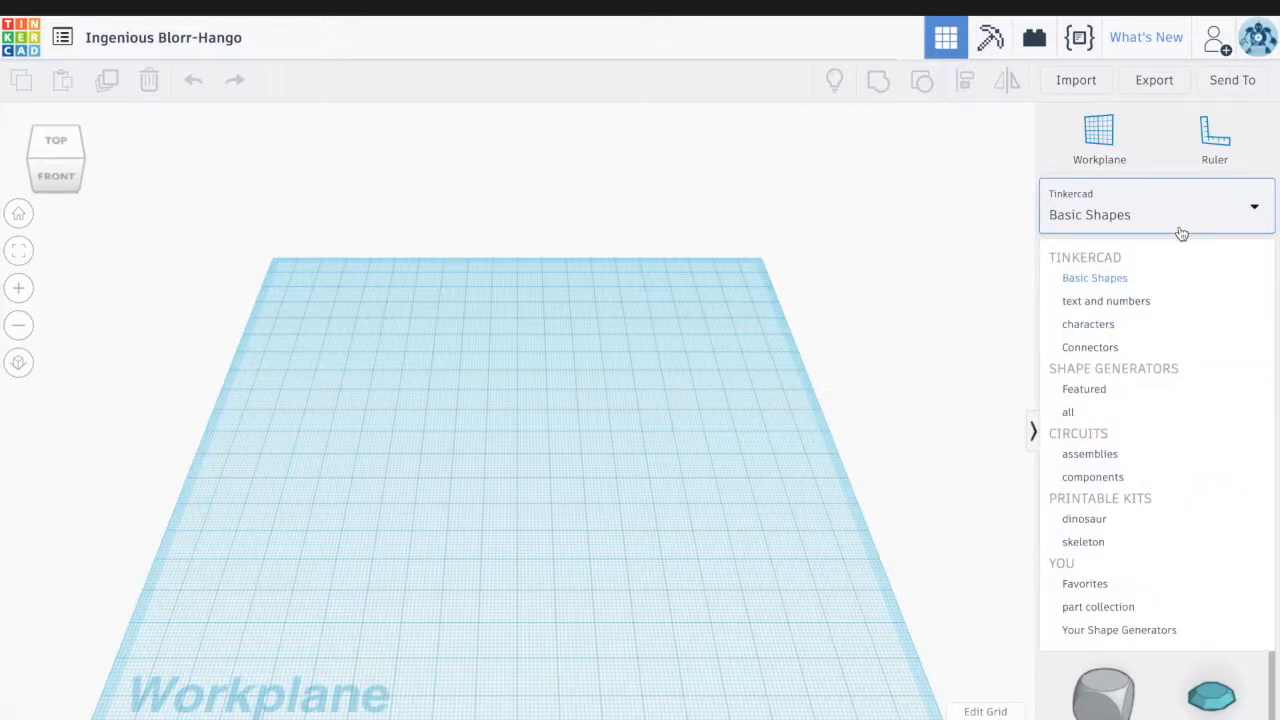
left_click(1157, 302)
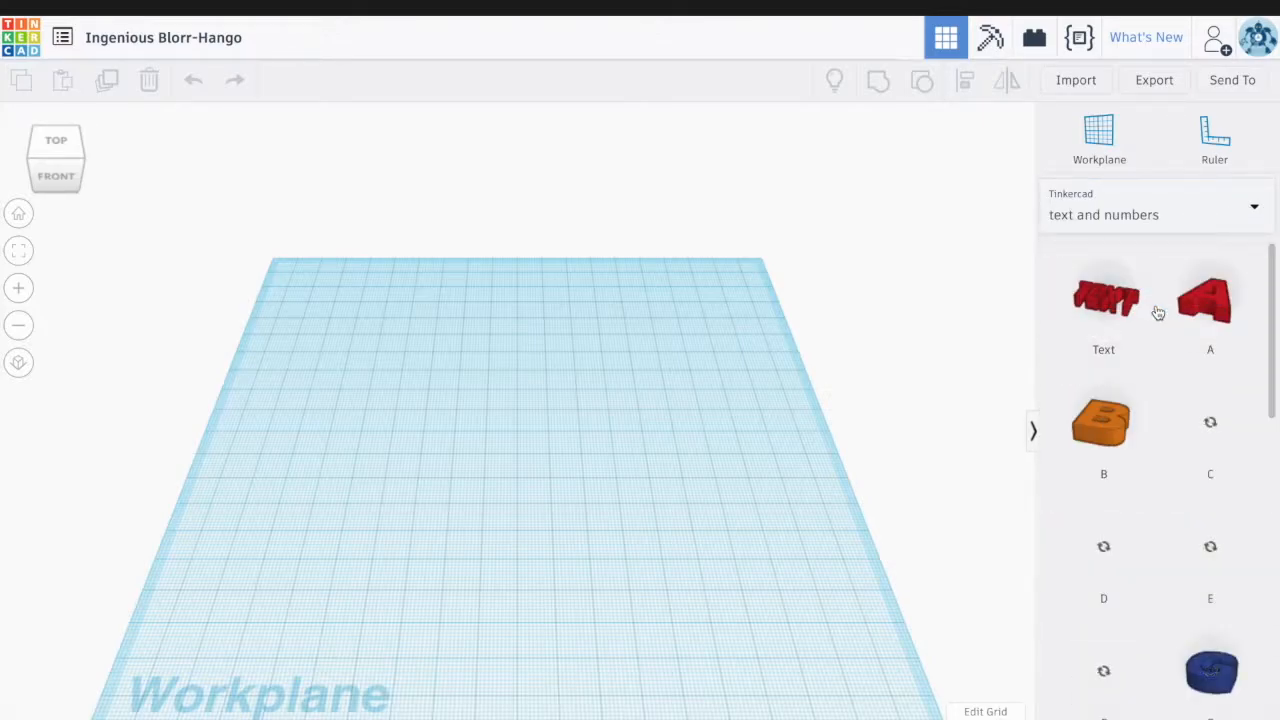
left_click(1254, 210)
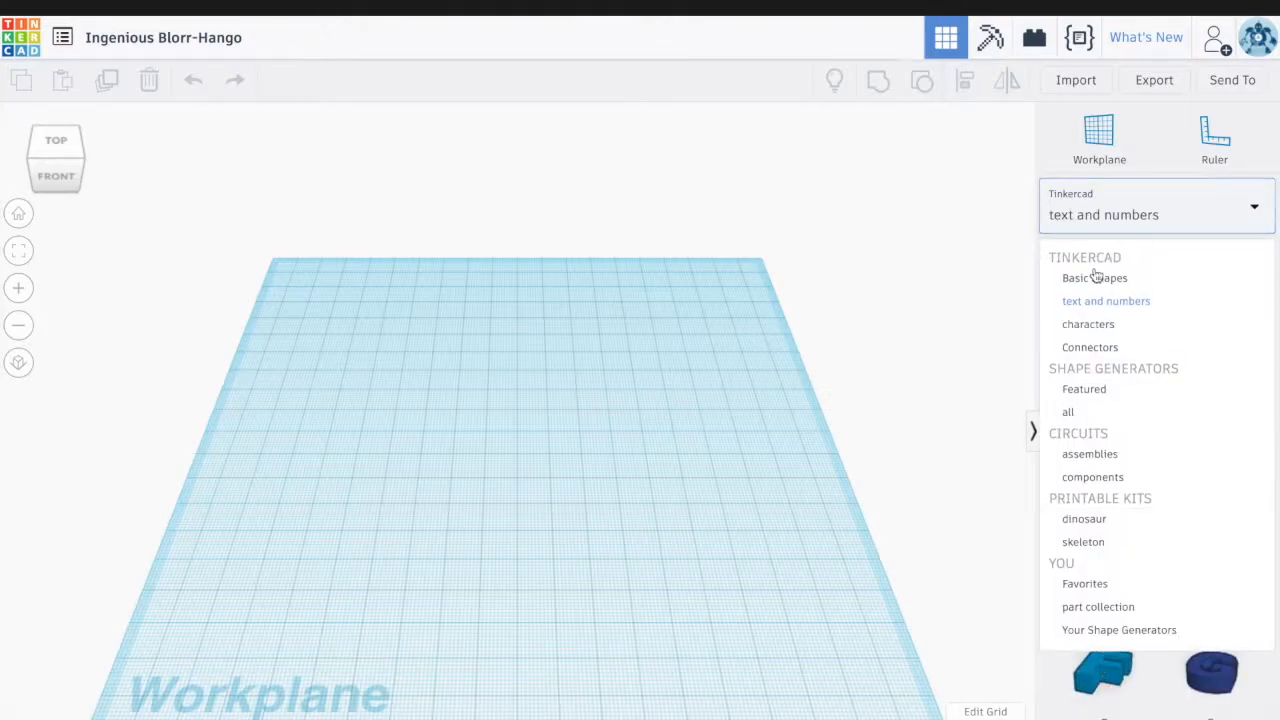
left_click(1088, 324)
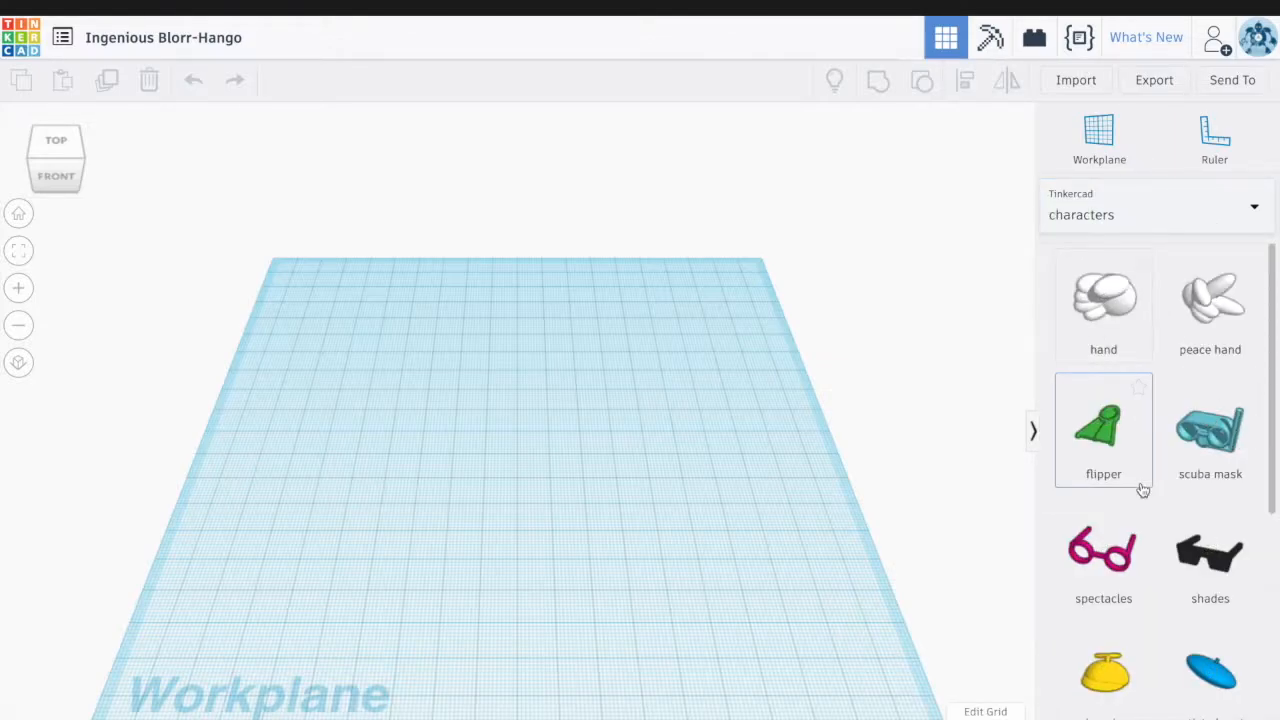
scroll(1137, 517, "down", 4)
scroll(1137, 517, "down", 3)
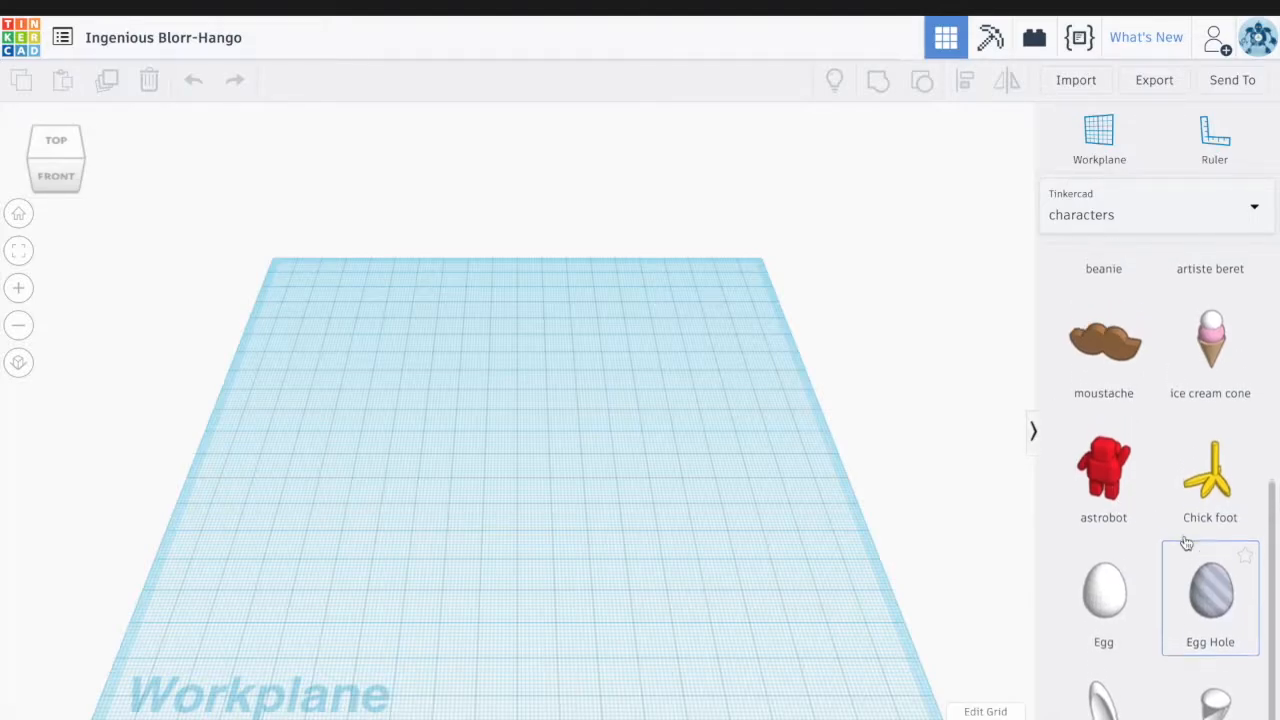
scroll(1187, 542, "up", 7)
Show the Connectors library and scroll through its ball and socket parts
left_click(1257, 207)
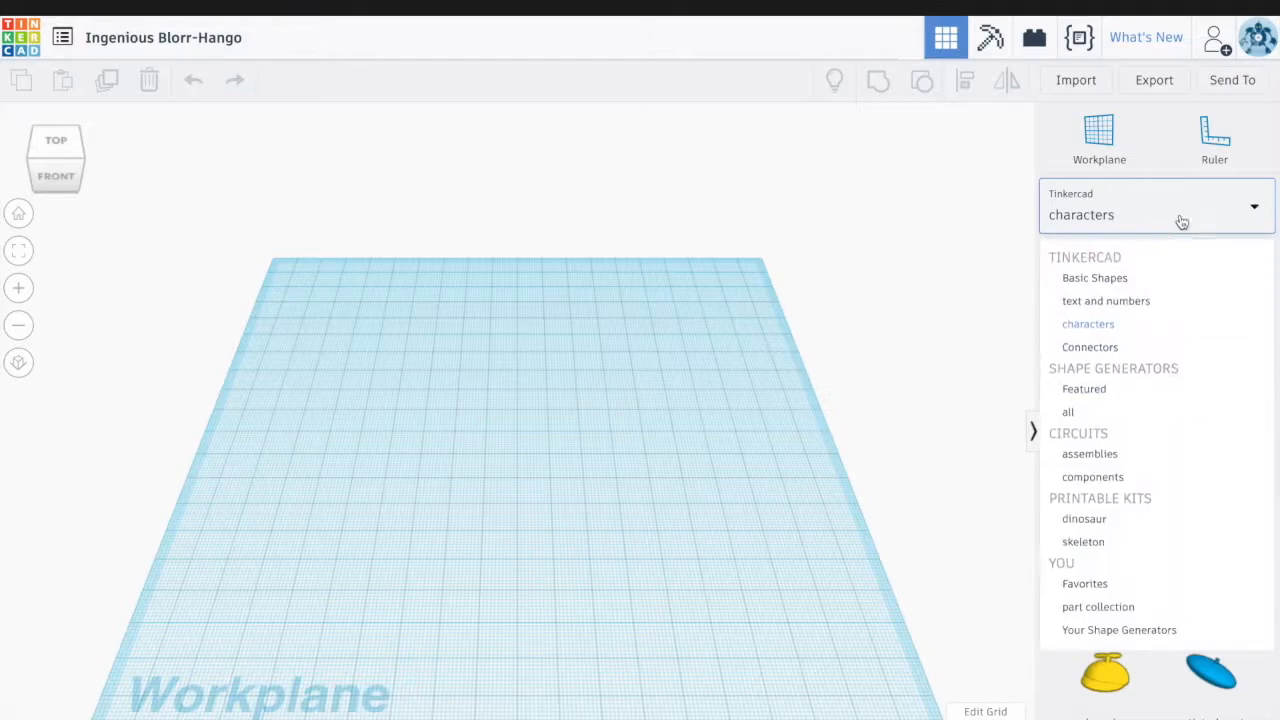
left_click(1107, 350)
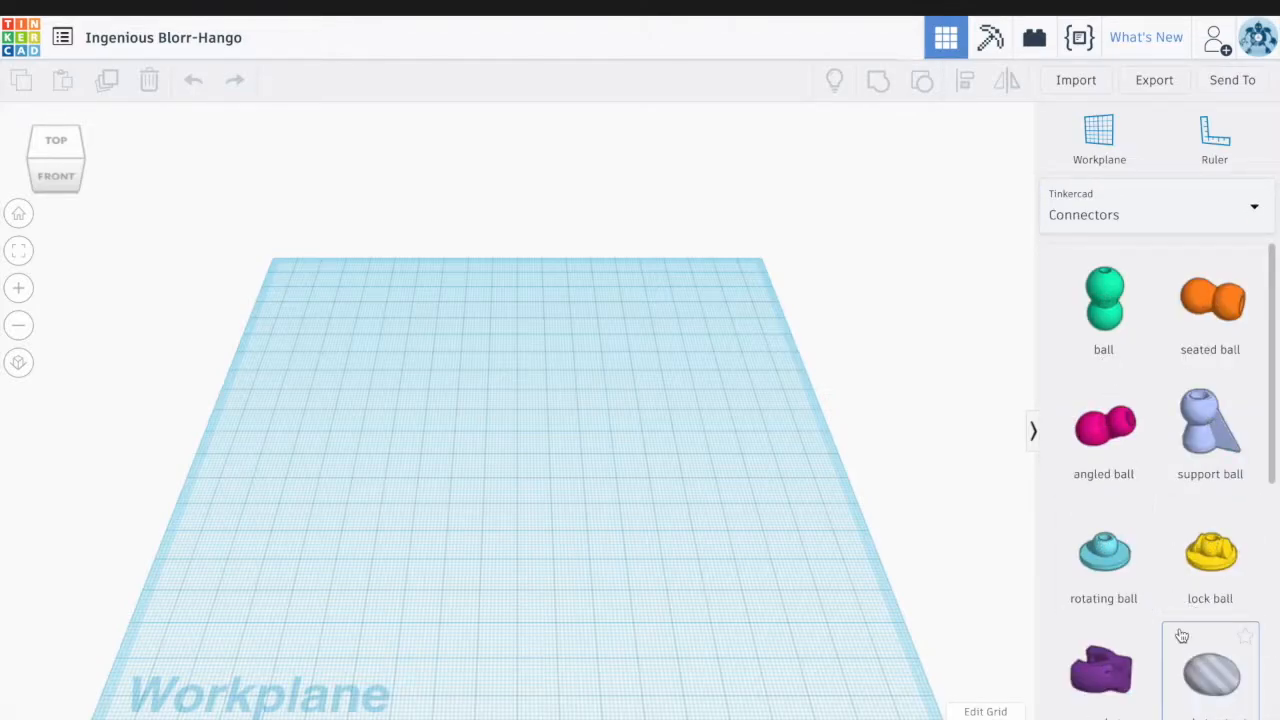
scroll(1185, 640, "down", 1)
scroll(1182, 636, "down", 5)
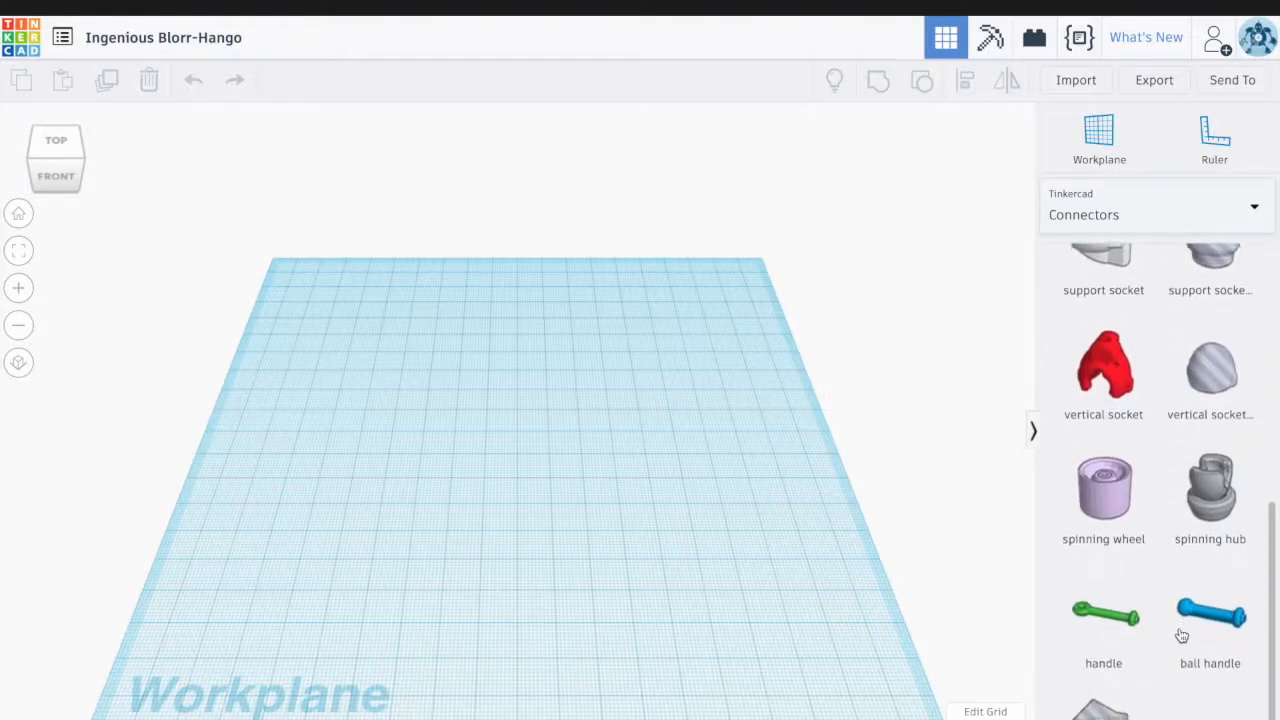
scroll(1182, 636, "up", 4)
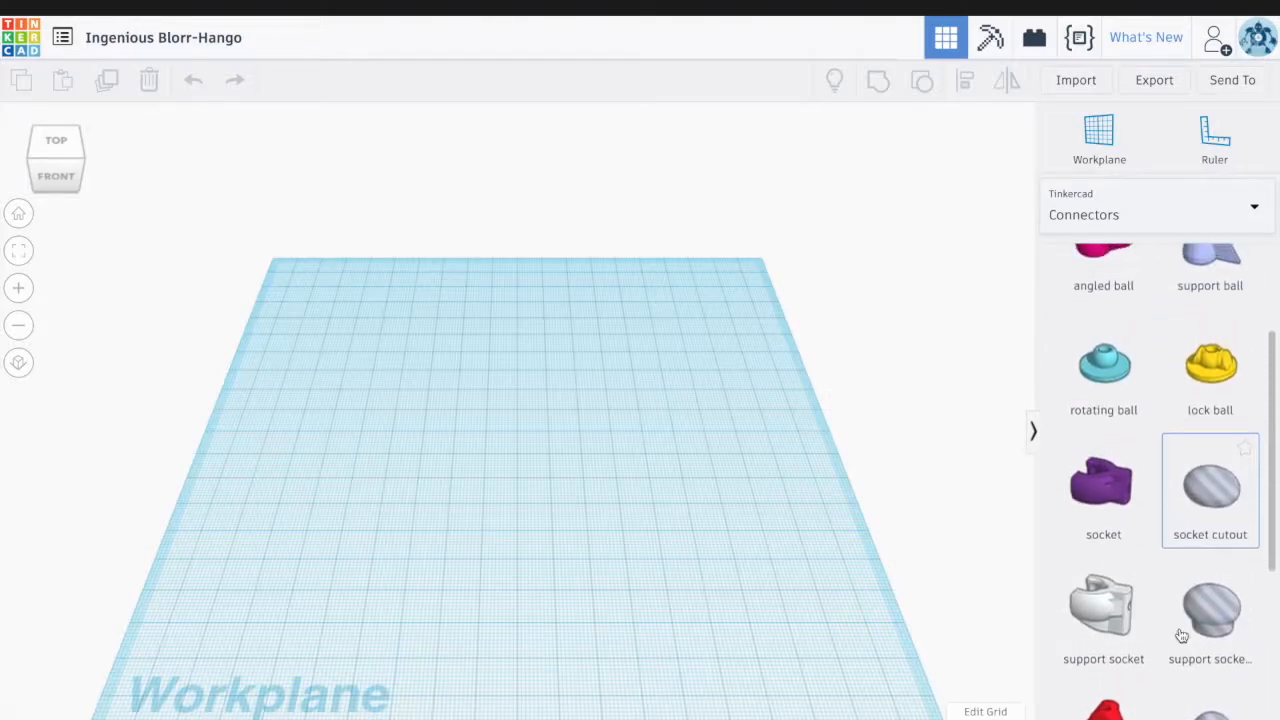
scroll(1182, 636, "up", 2)
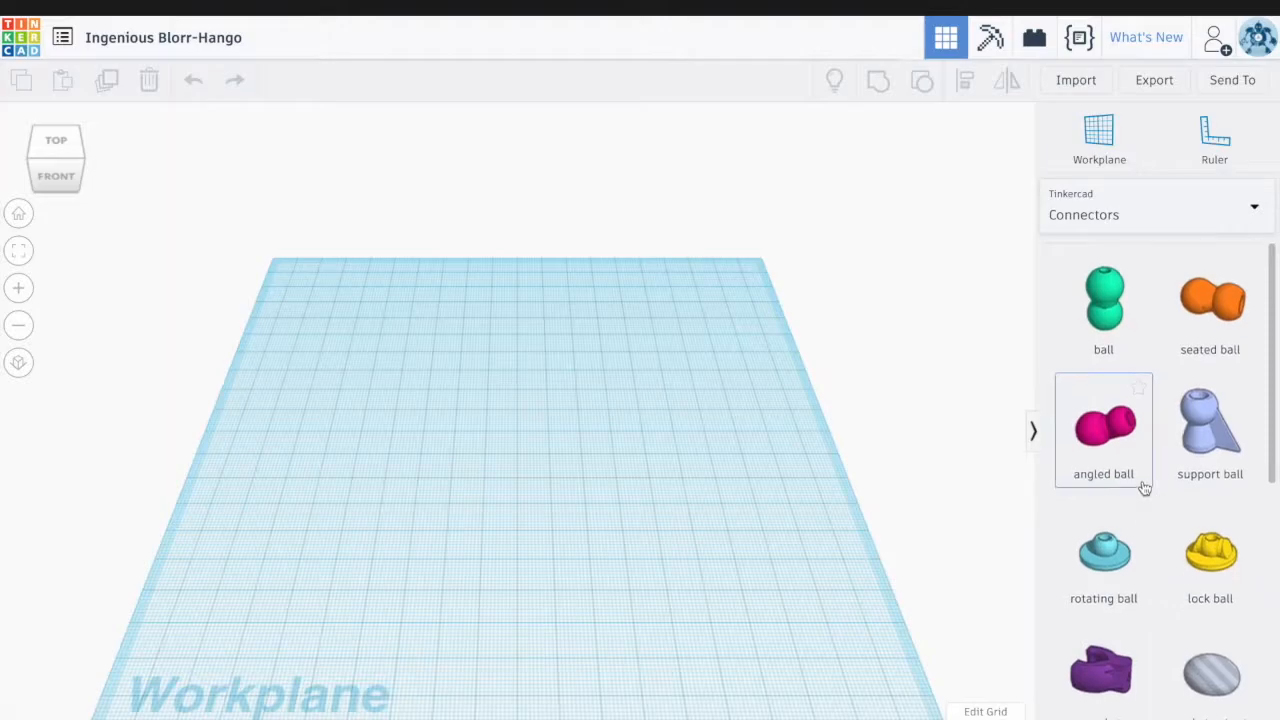
left_click(1253, 206)
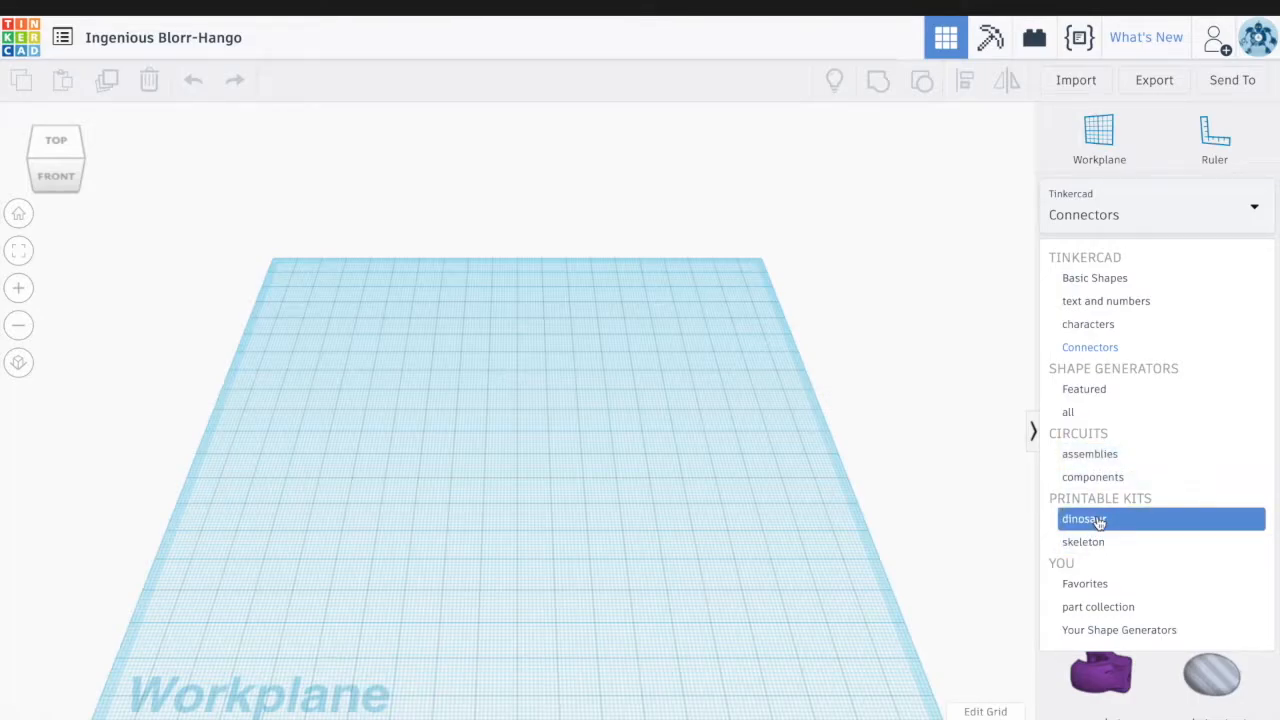
Show the Printable Kits dinosaur parts and scroll through them
left_click(1098, 522)
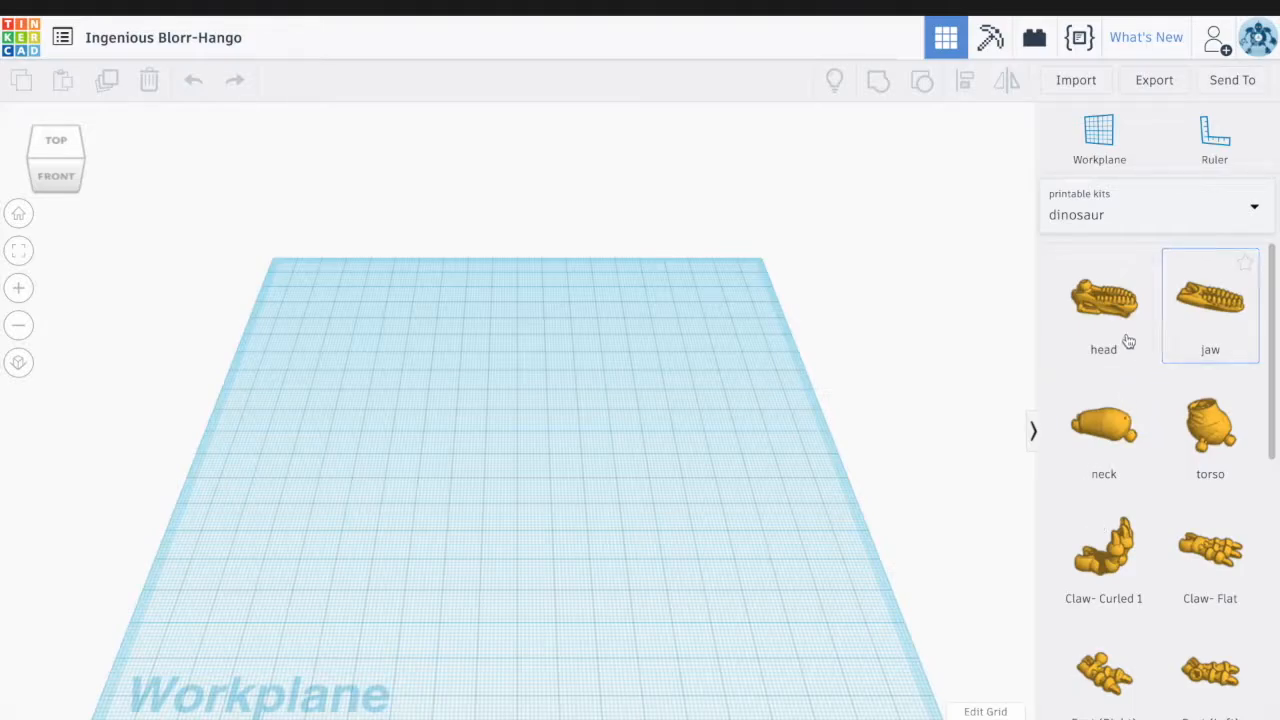
scroll(1197, 437, "down", 3)
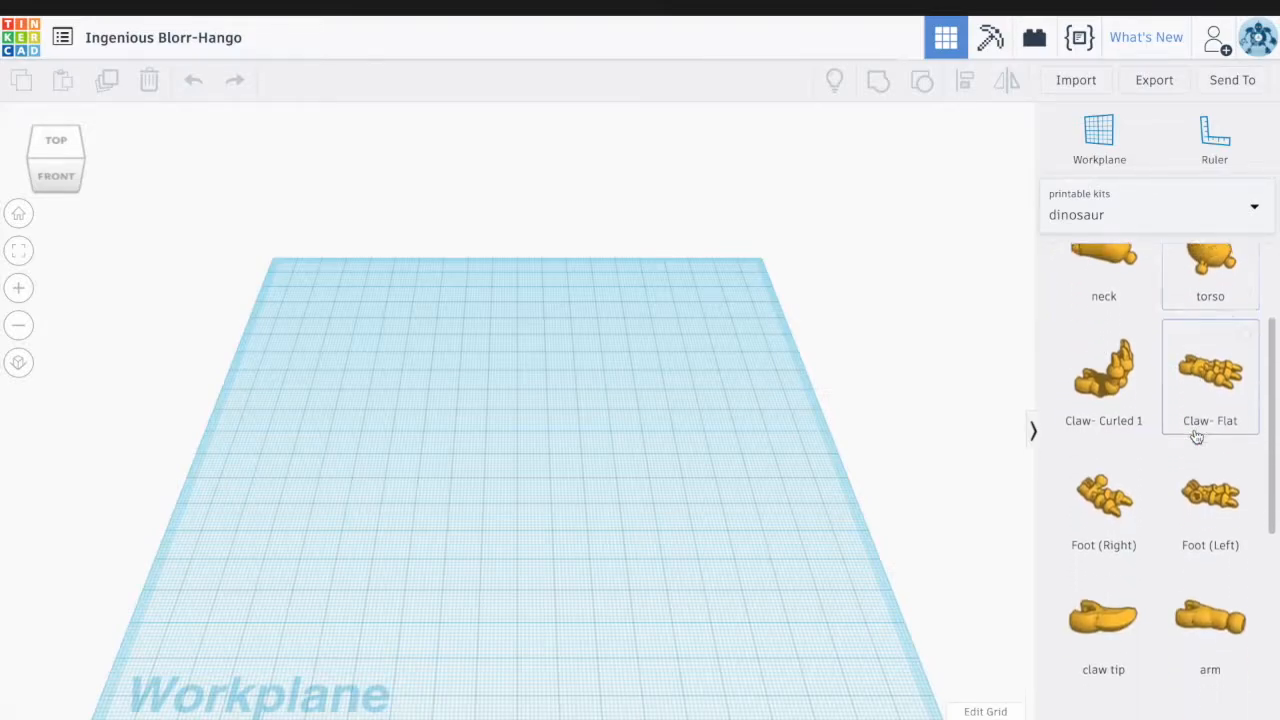
scroll(1197, 437, "down", 4)
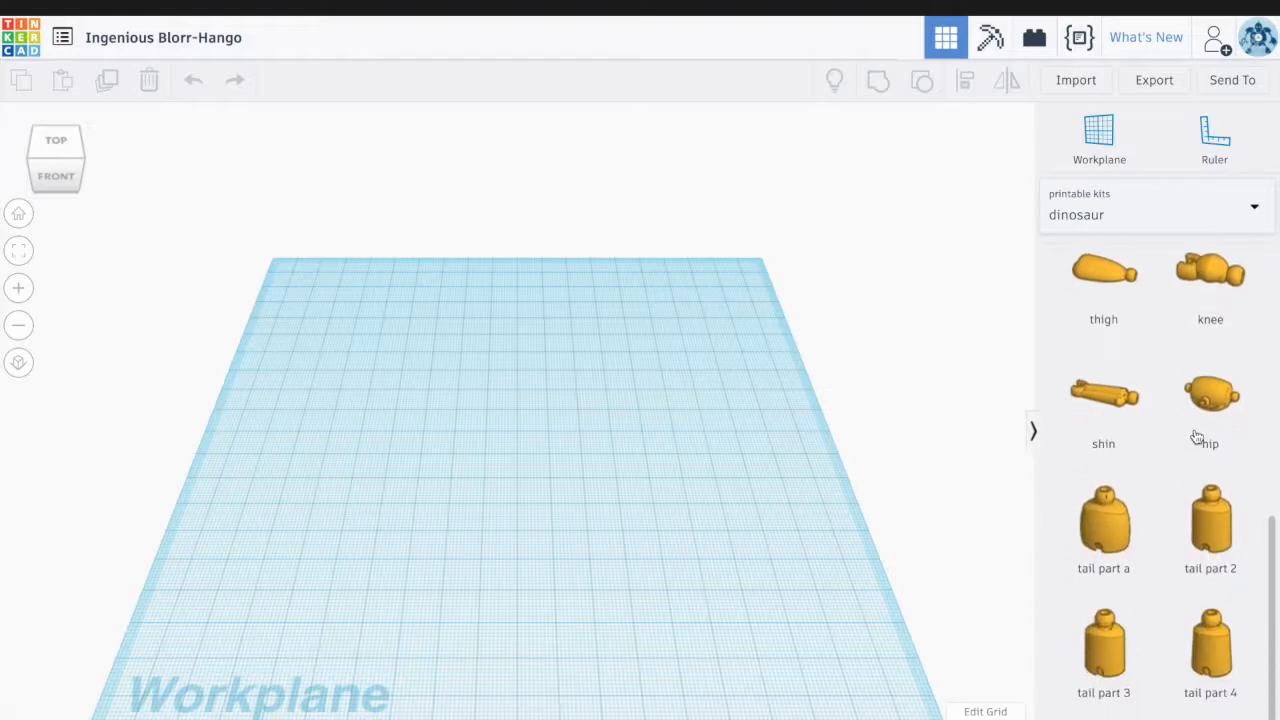
scroll(1197, 437, "down", 1)
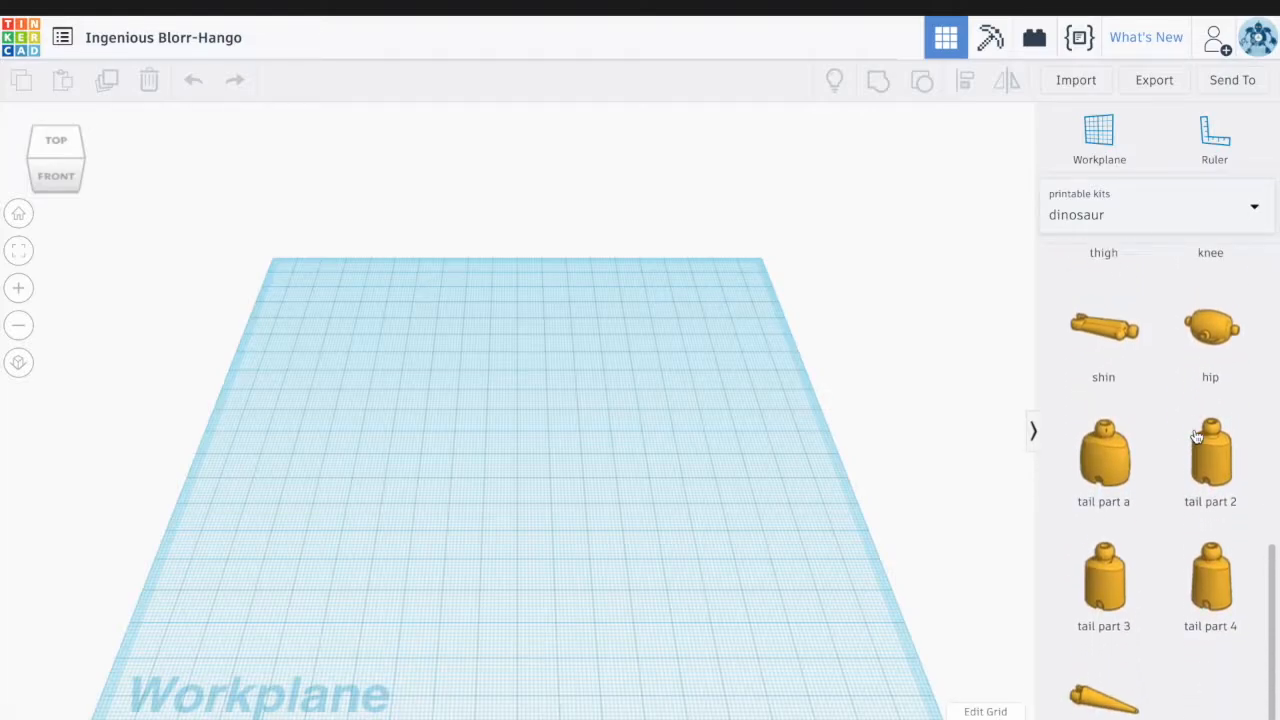
scroll(1210, 280, "up", 5)
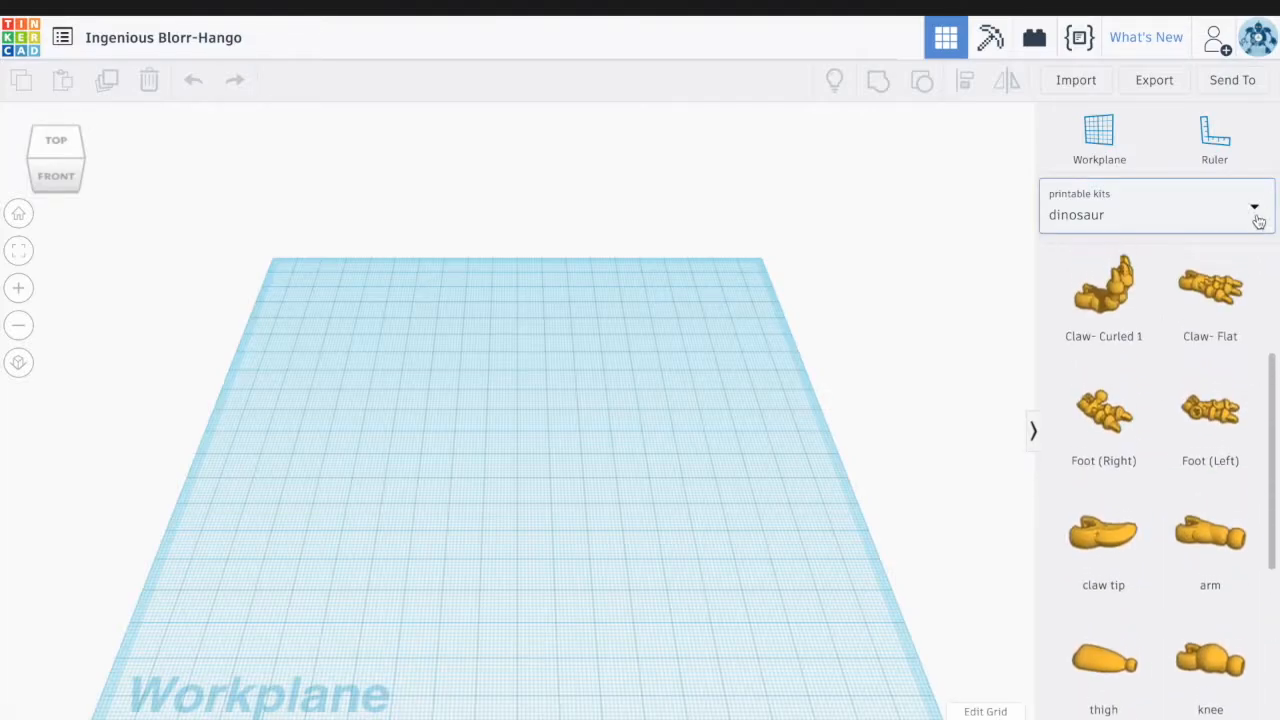
Switch to the skeleton kit and scroll through its skull, torso and limb parts
left_click(1256, 210)
left_click(1095, 542)
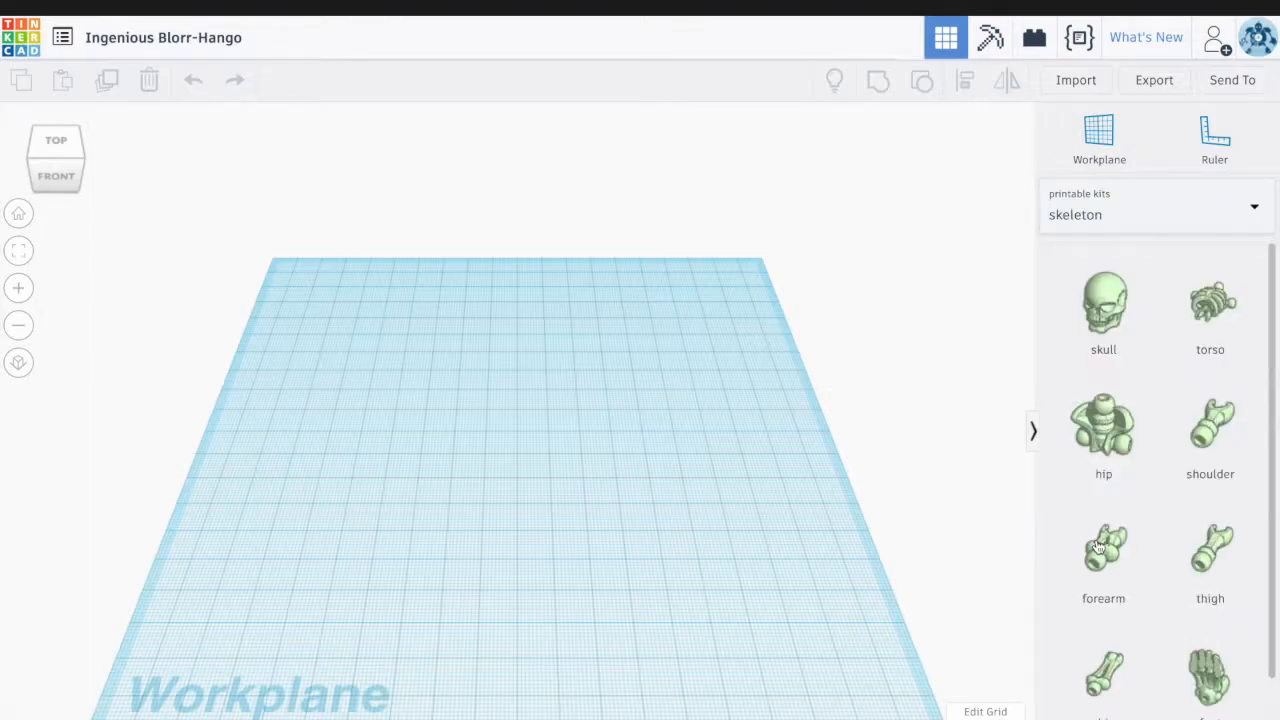
scroll(1100, 423, "down", 2)
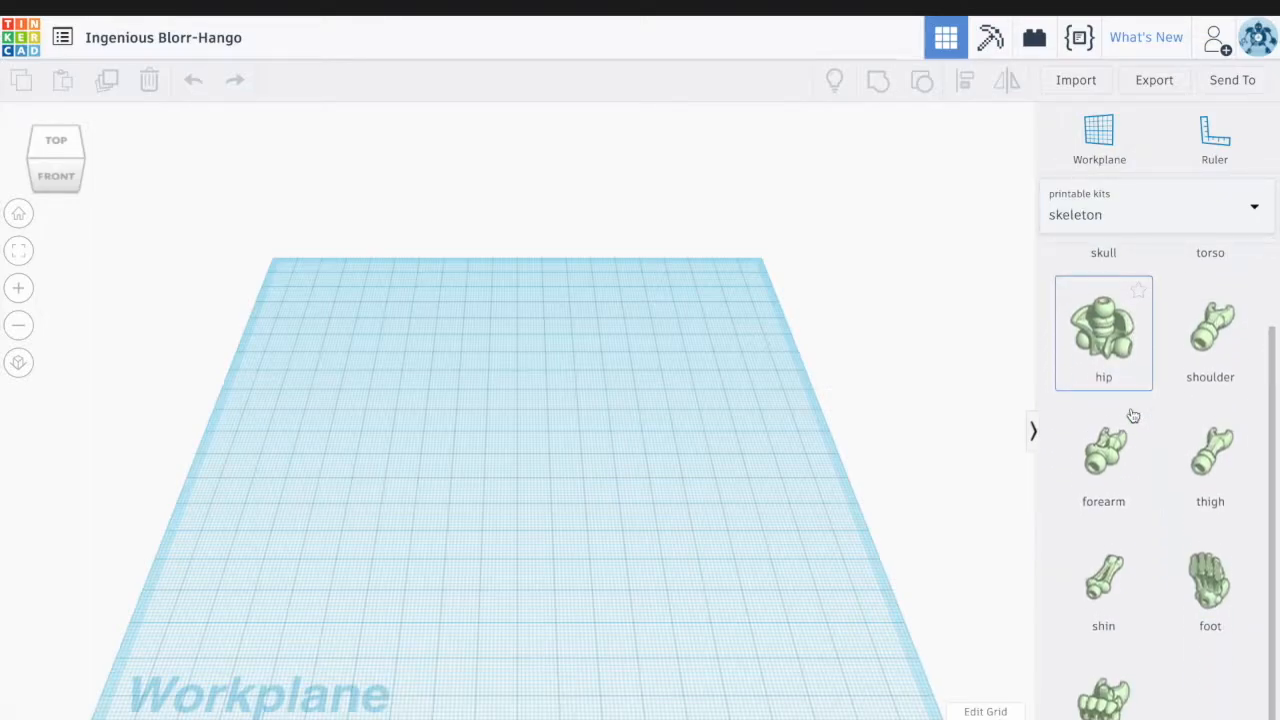
scroll(1130, 385, "up", 2)
left_click(1252, 212)
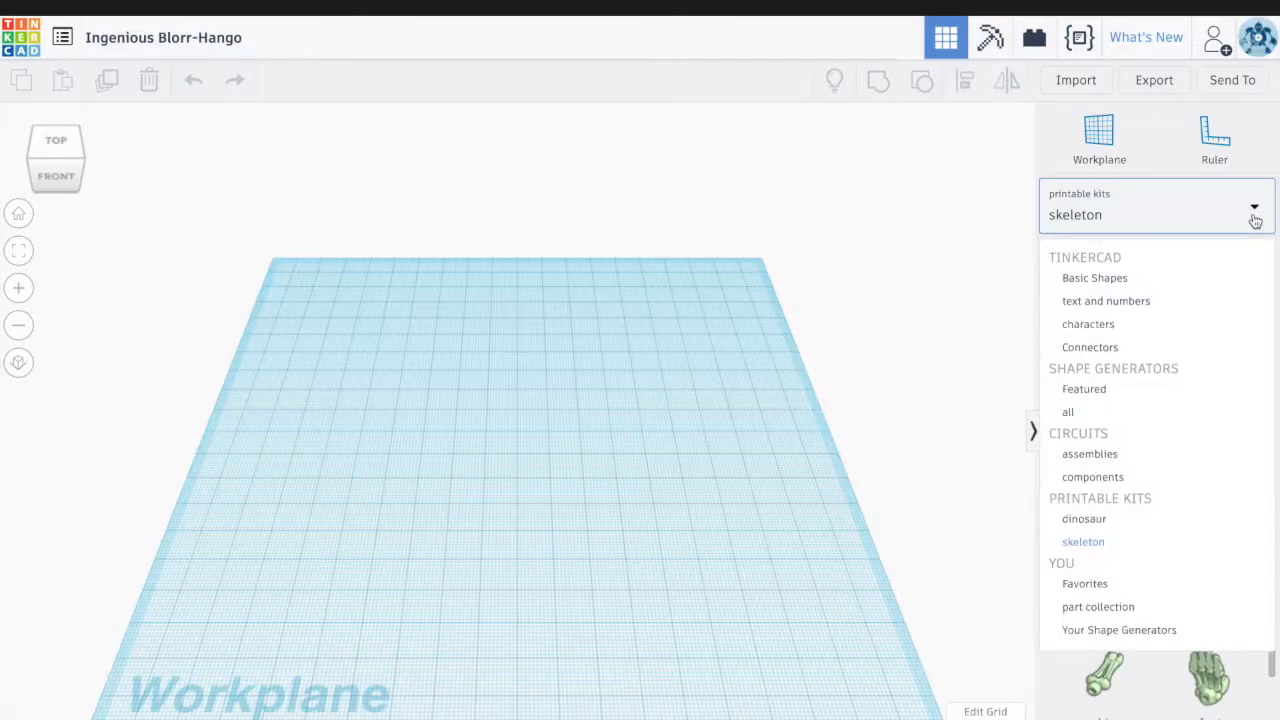
Place a red Box from Basic Shapes near the workplane centre
left_click(1095, 282)
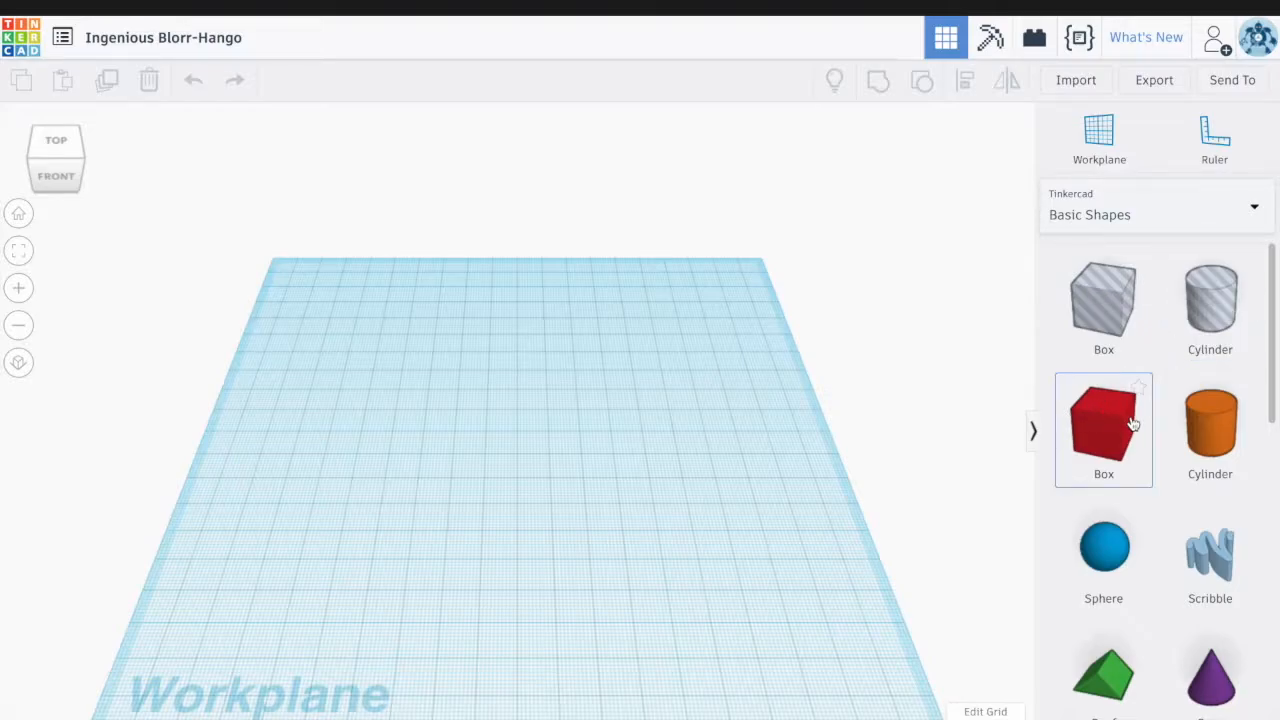
left_click_drag(1113, 425, 517, 459)
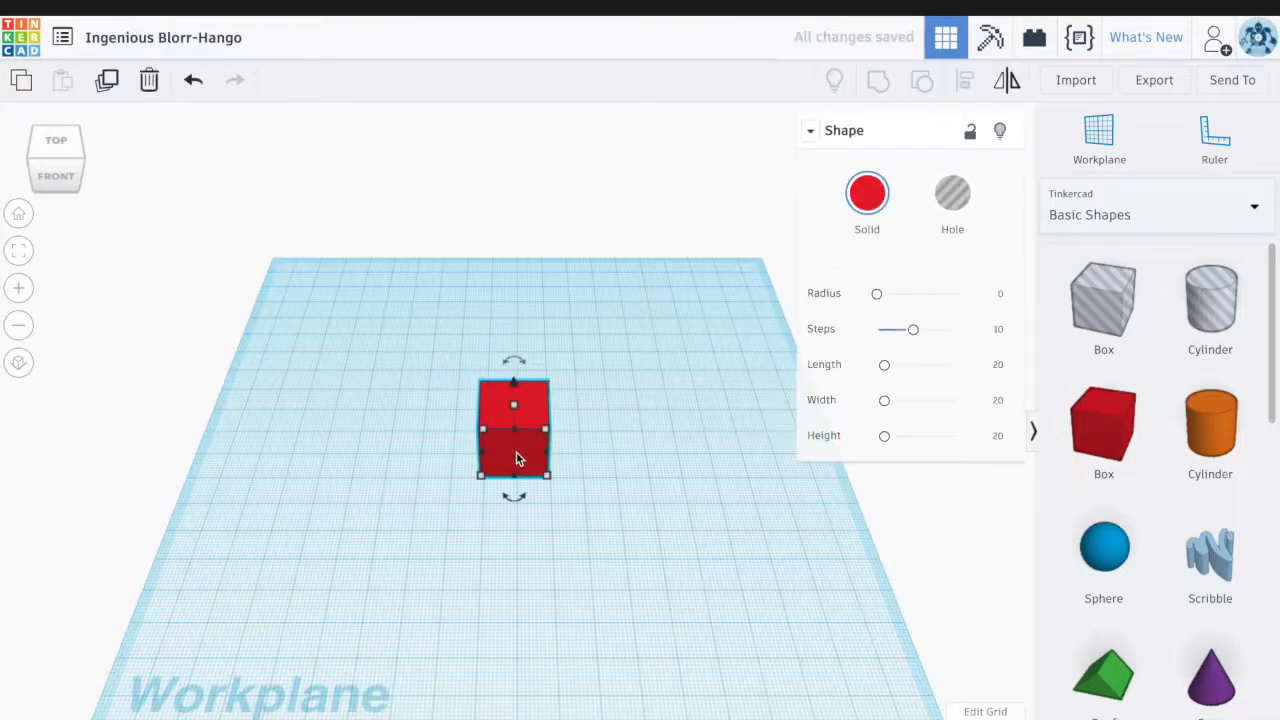
mouse_move(515, 404)
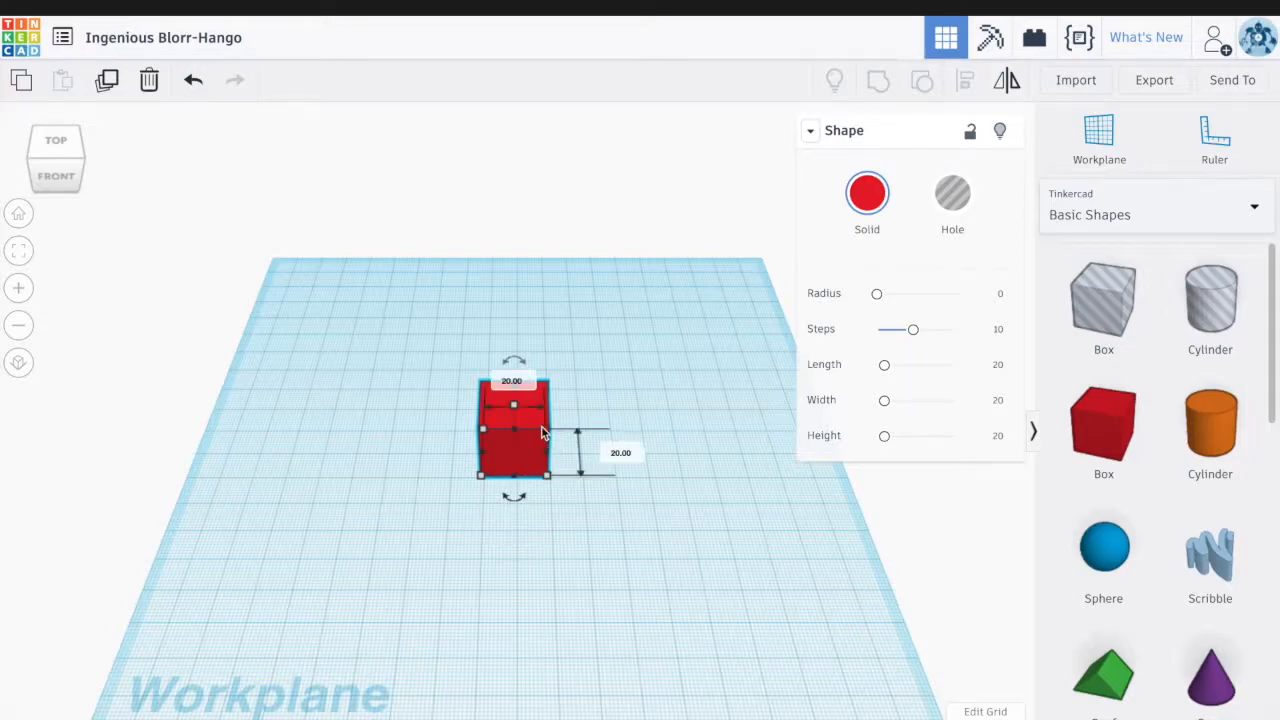
Stretch the box footprint to about 37 by 49 and raise its height to about 81
left_click_drag(549, 481, 618, 558)
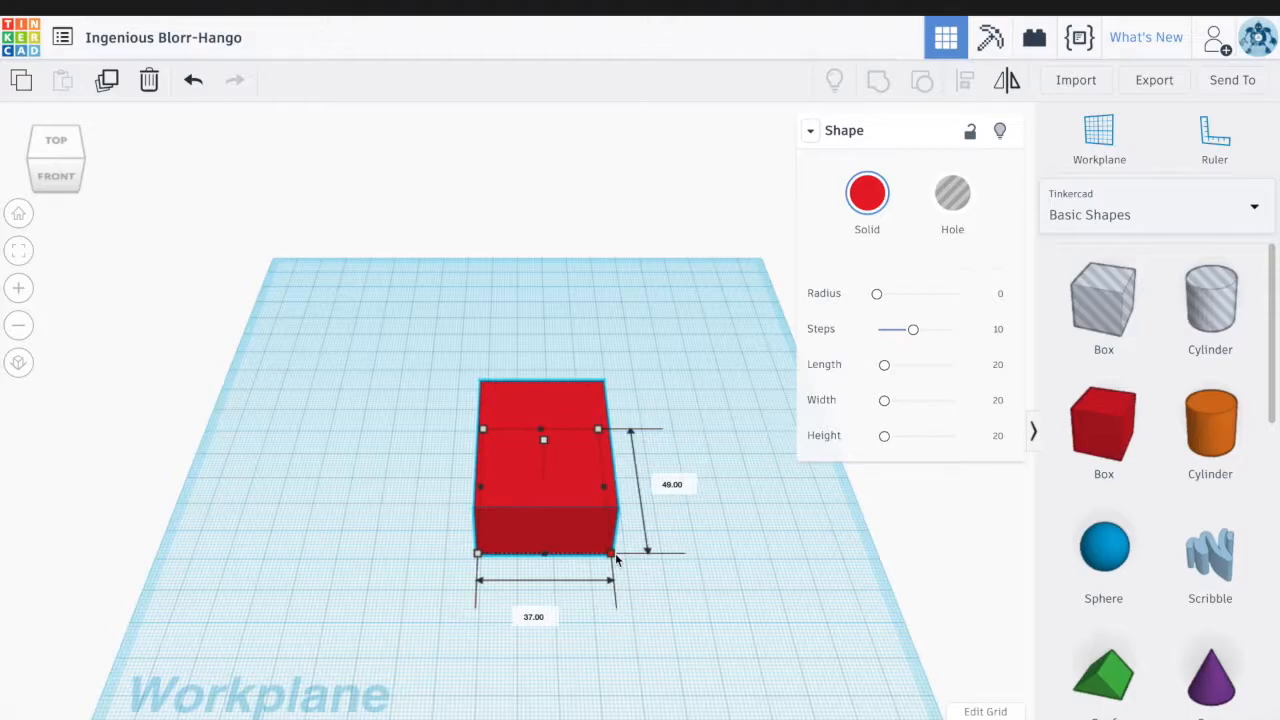
left_click(969, 131)
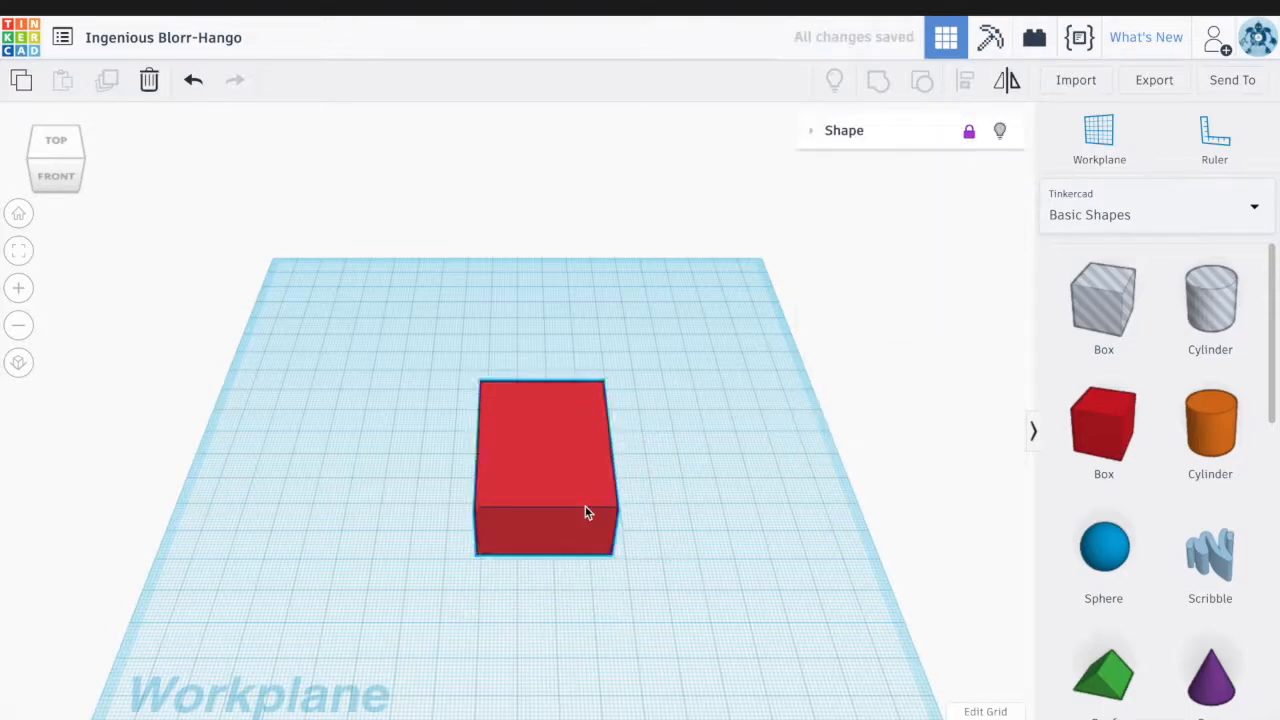
left_click(970, 131)
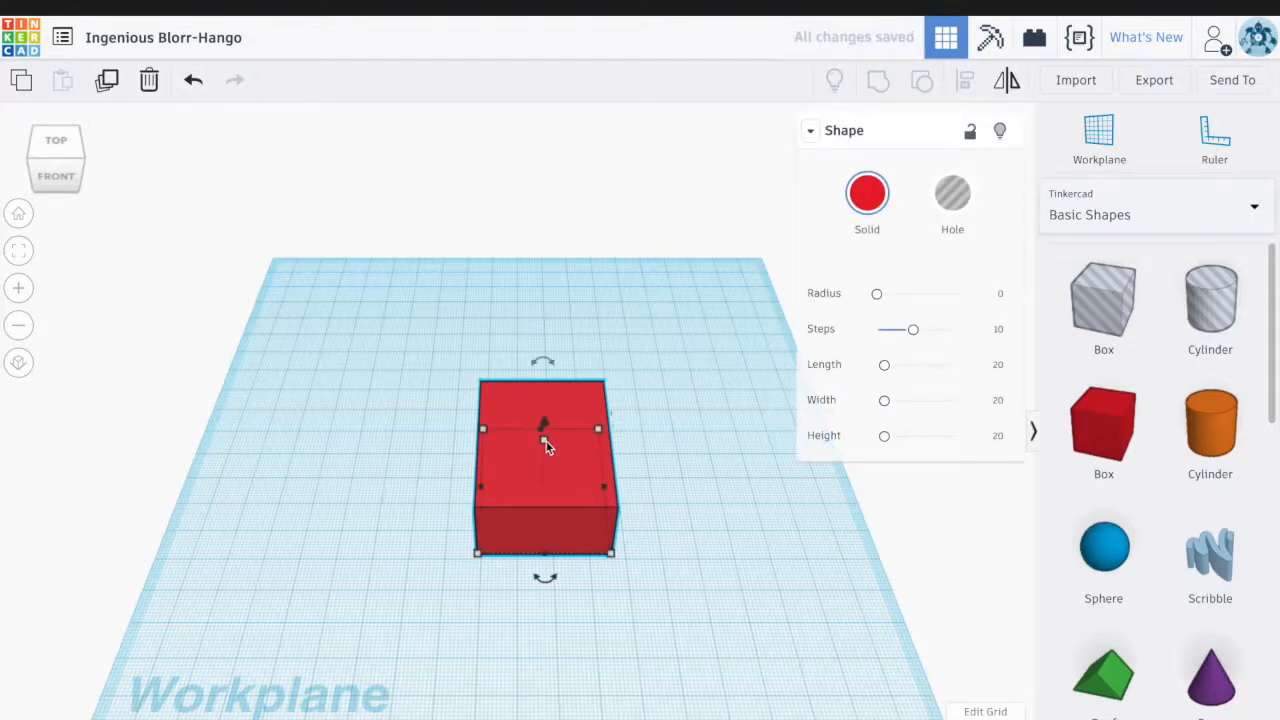
left_click_drag(549, 442, 534, 188)
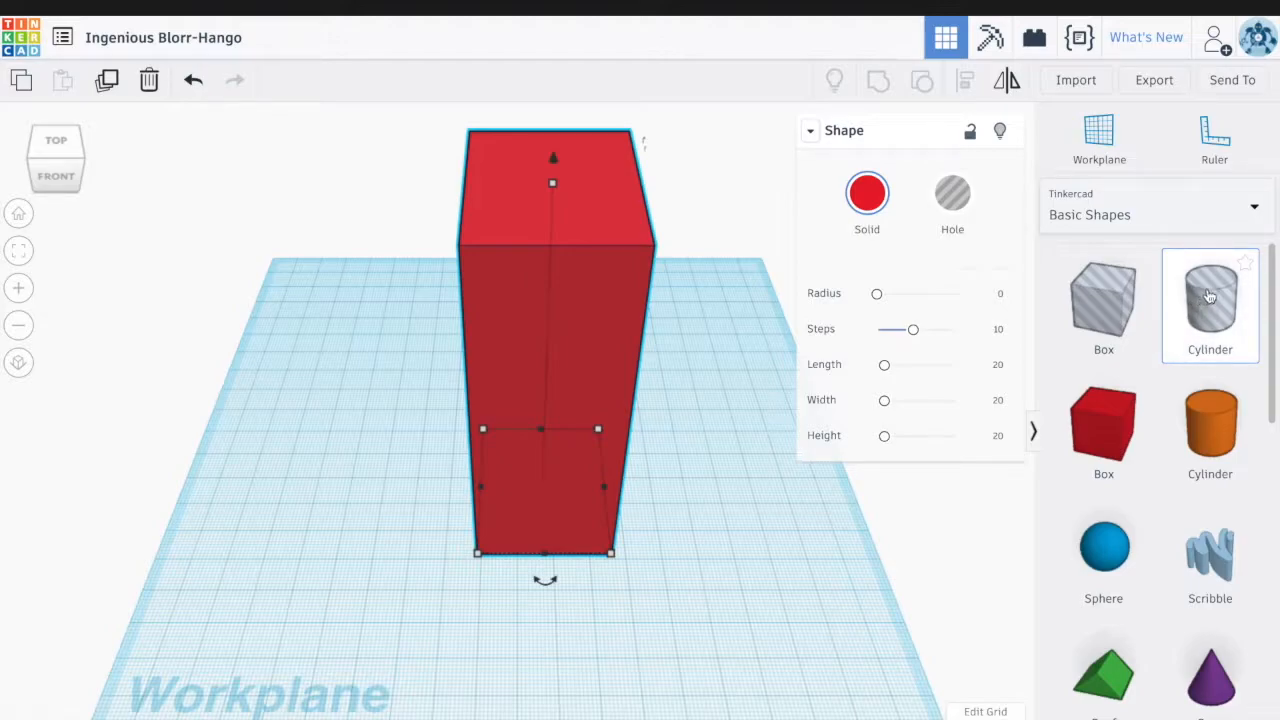
Add a hole cylinder, rotate it about -79 degrees, lift it, and move it into the box front
left_click_drag(1209, 298, 658, 517)
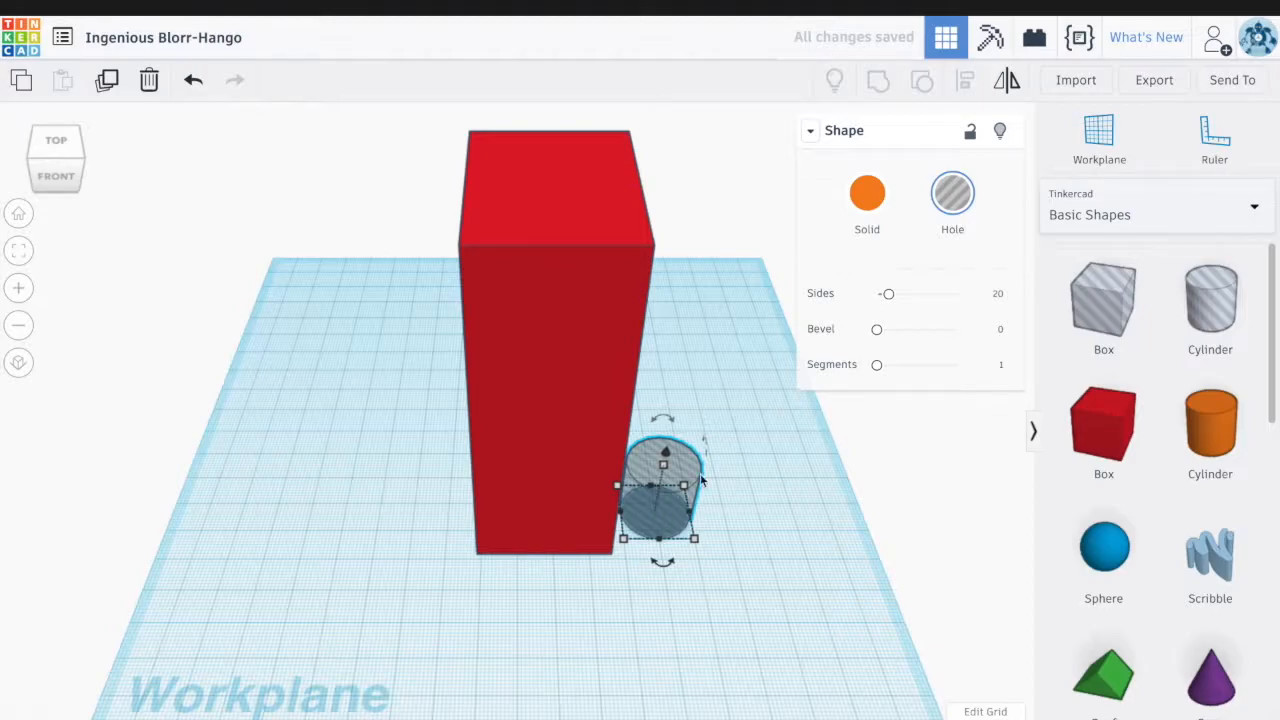
left_click_drag(701, 461, 650, 289)
left_click_drag(669, 451, 700, 266)
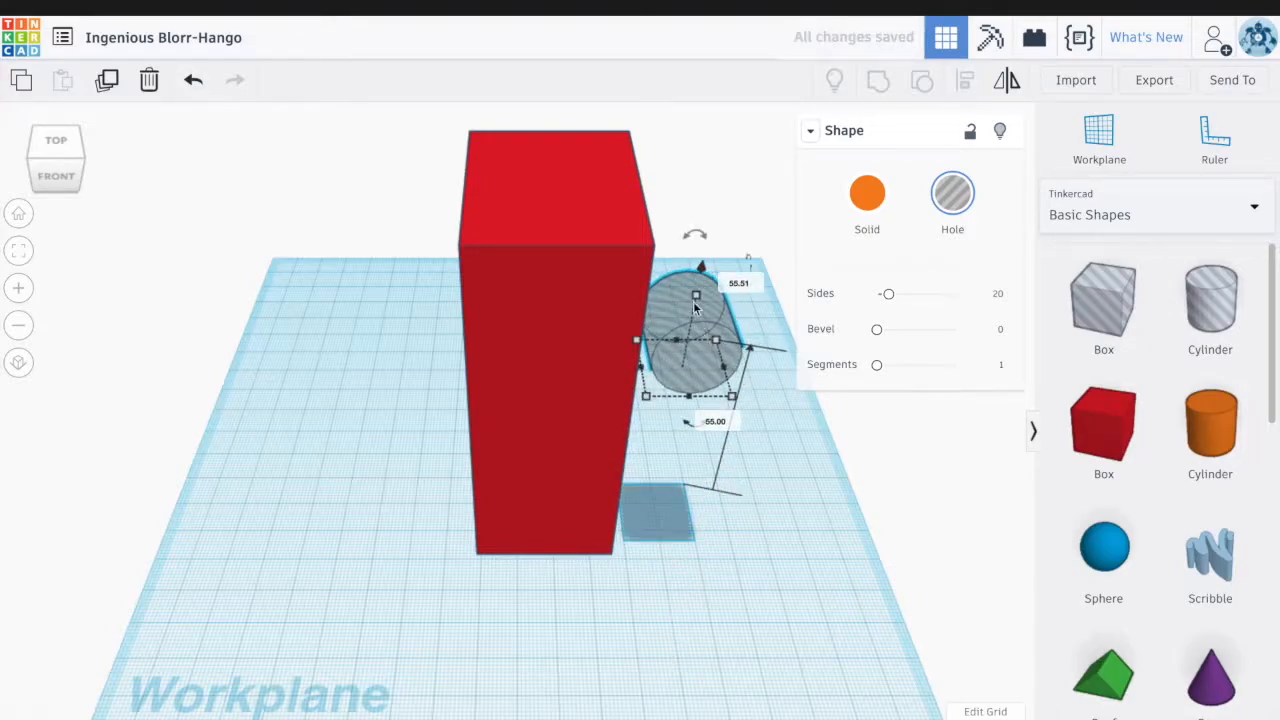
left_click_drag(697, 310, 531, 330)
Group the box with the cylinder to cut the hole, then orbit to inspect the recess
left_click_drag(386, 223, 797, 529)
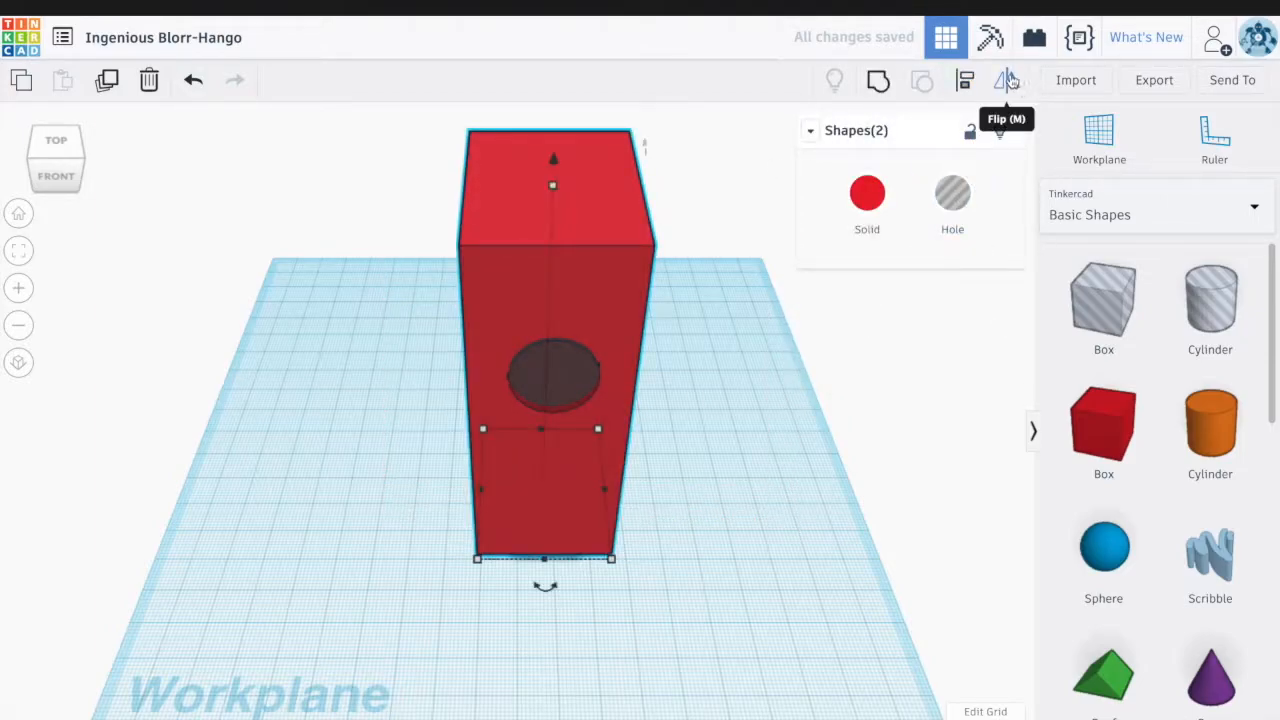
left_click(877, 86)
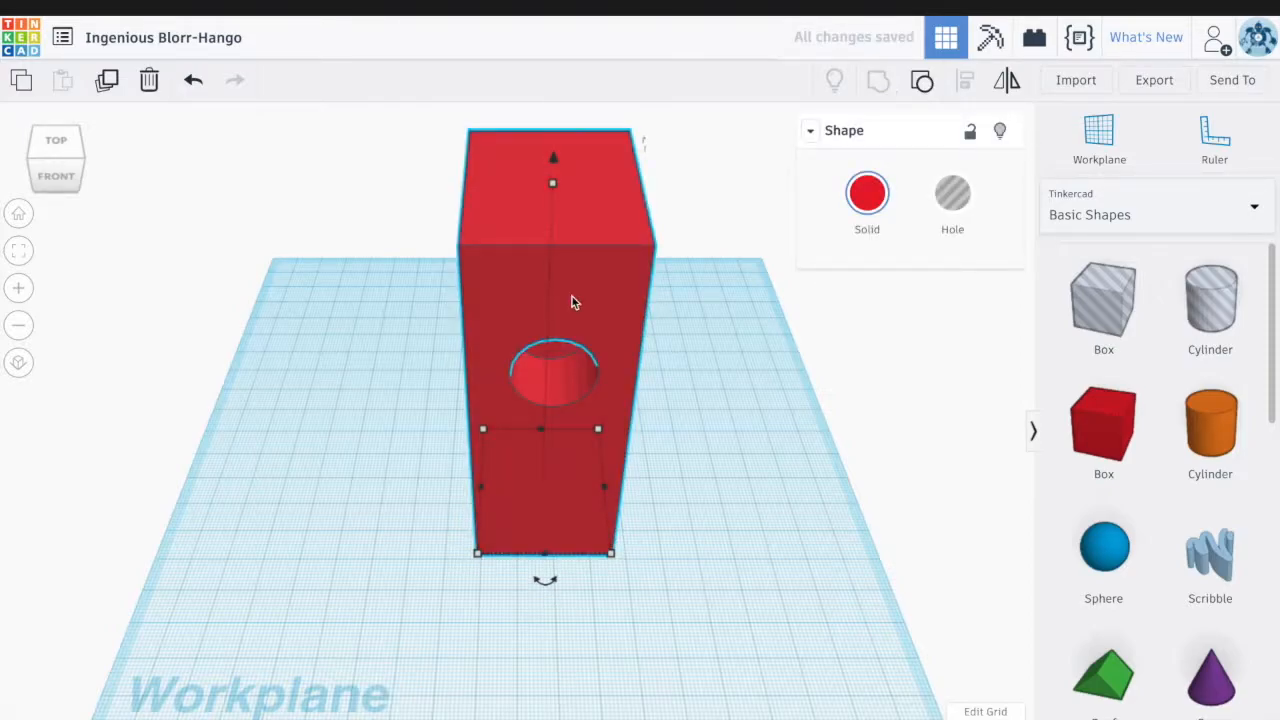
right_click_drag(720, 406, 714, 344)
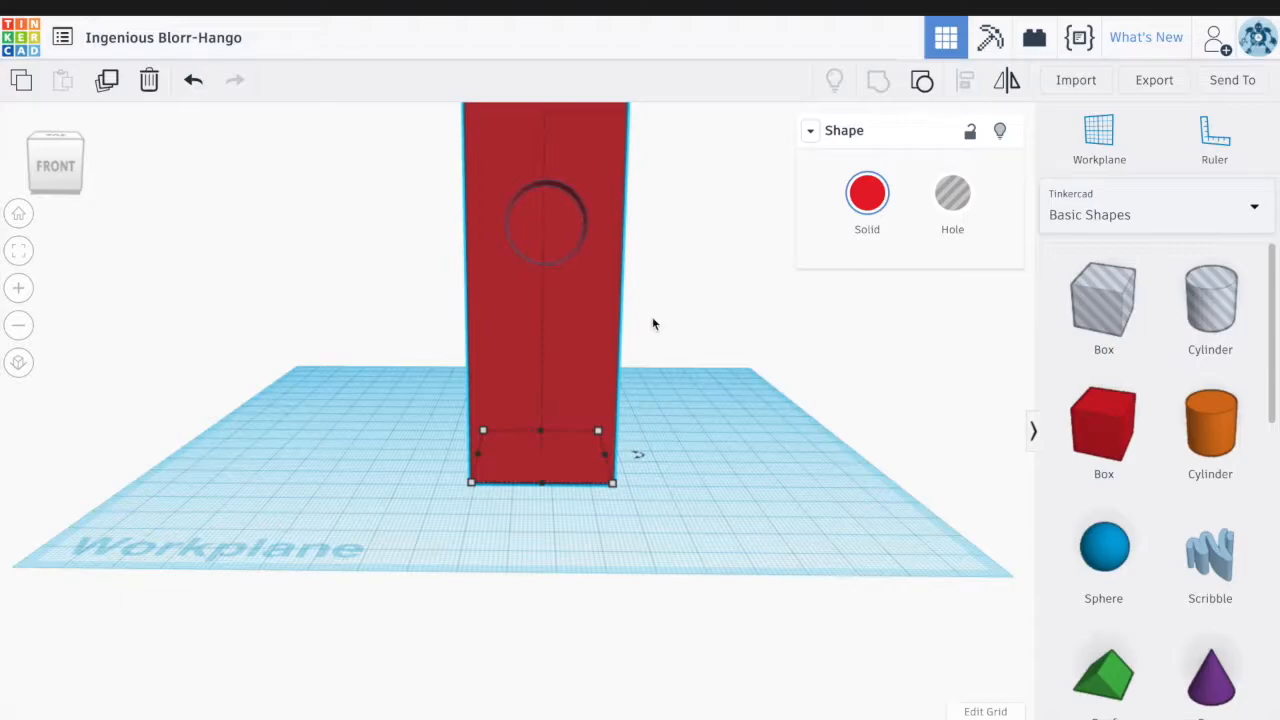
left_click(674, 255)
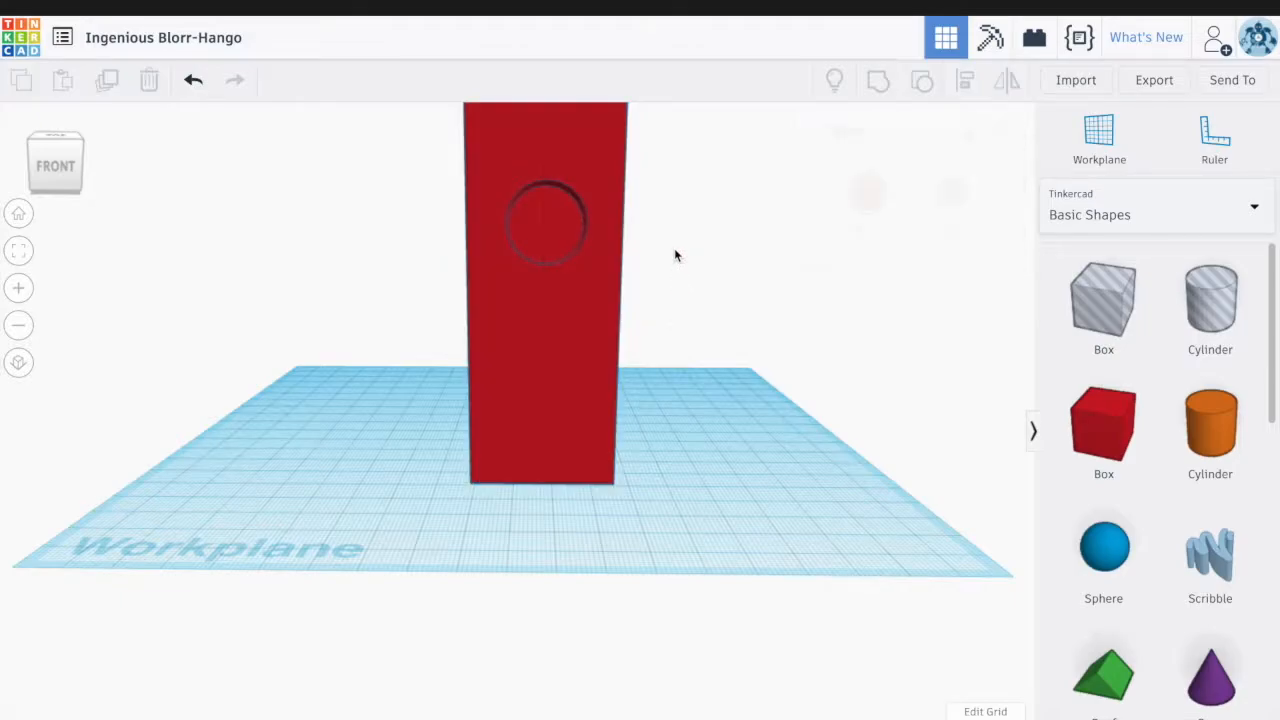
right_click_drag(697, 207, 706, 241)
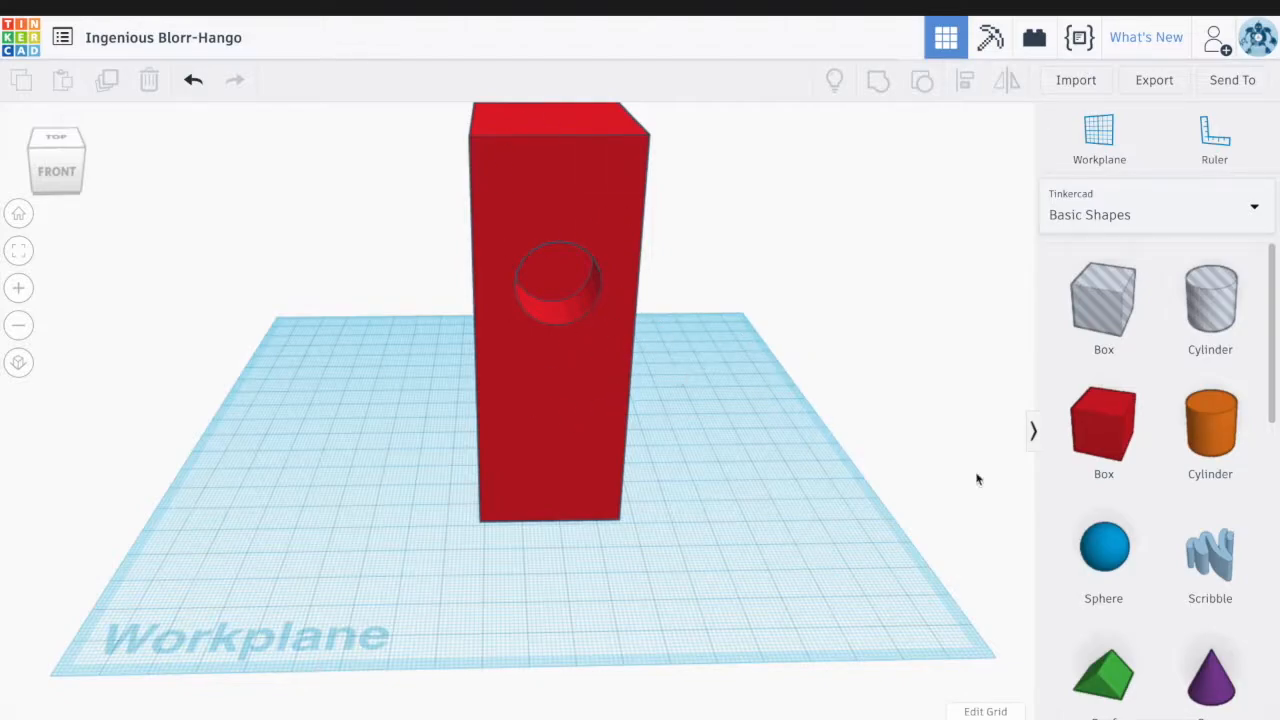
scroll(1208, 487, "down", 1)
scroll(1208, 487, "down", 3)
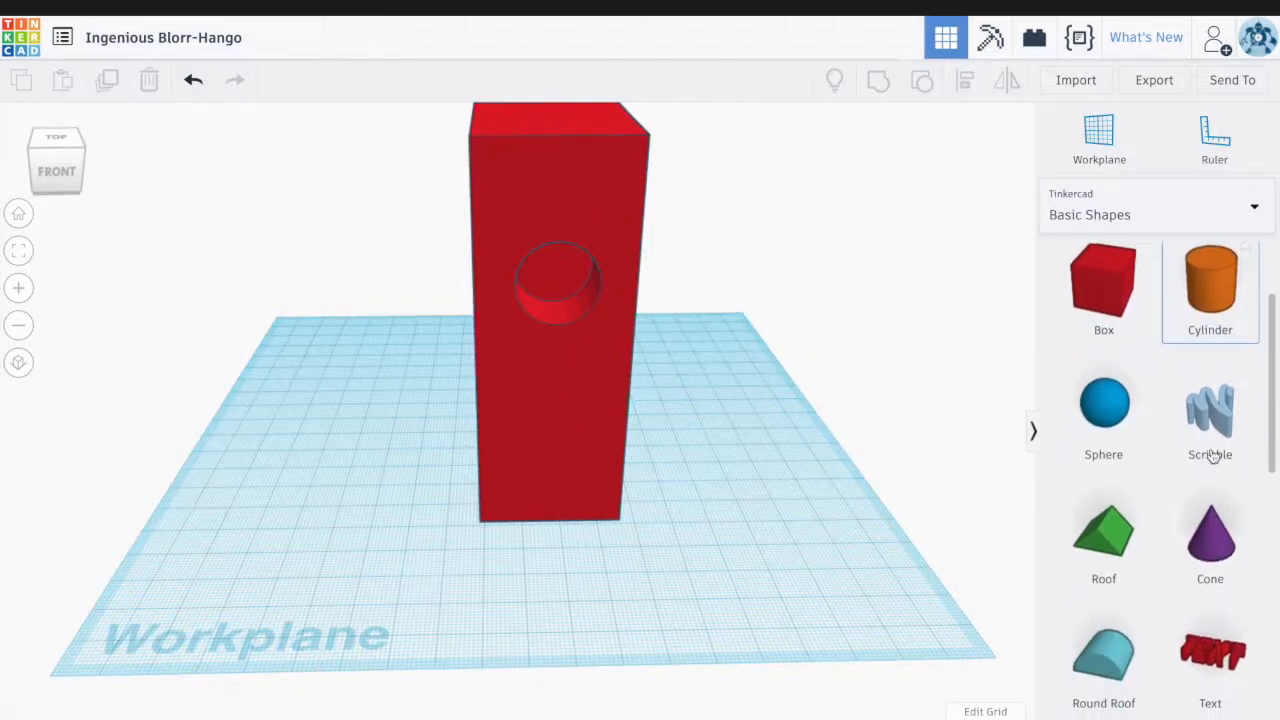
Drop a Scribble onto the workplane and draw three looping freehand strokes on its canvas
mouse_move(1210, 420)
left_mouse_down()
mouse_move(846, 474)
mouse_move(745, 517)
left_mouse_up()
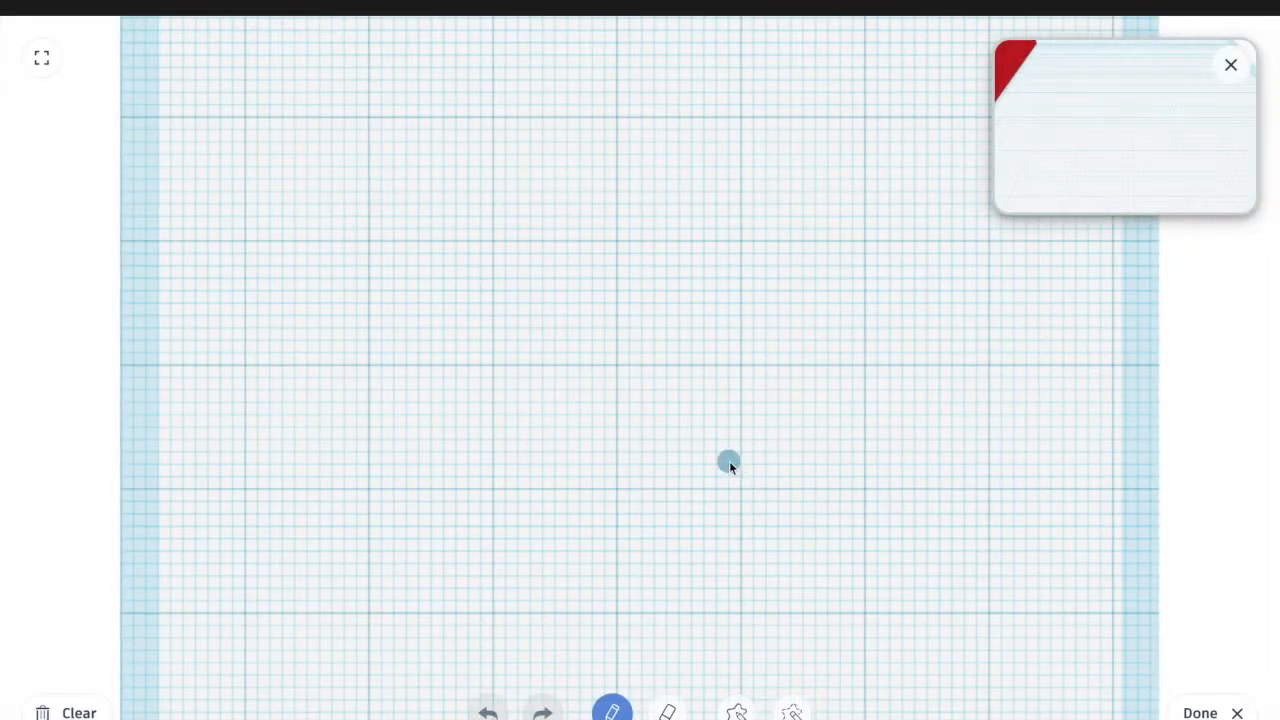
mouse_move(672, 390)
left_mouse_down()
mouse_move(734, 451)
mouse_move(806, 489)
mouse_move(651, 543)
mouse_move(585, 462)
mouse_move(568, 398)
left_mouse_up()
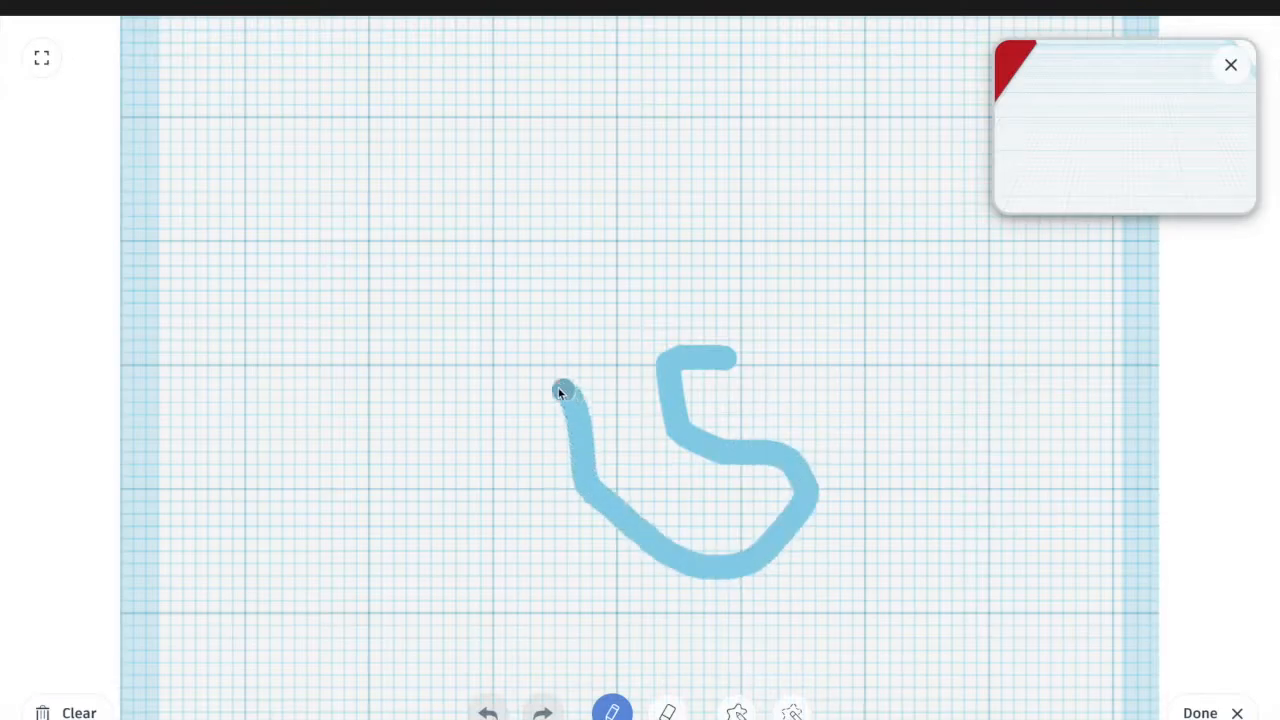
left_click_drag(590, 290, 487, 369)
mouse_move(516, 459)
left_mouse_down()
mouse_move(545, 513)
mouse_move(537, 371)
mouse_move(619, 530)
mouse_move(497, 449)
mouse_move(694, 518)
mouse_move(820, 534)
mouse_move(926, 497)
mouse_move(865, 558)
left_mouse_up()
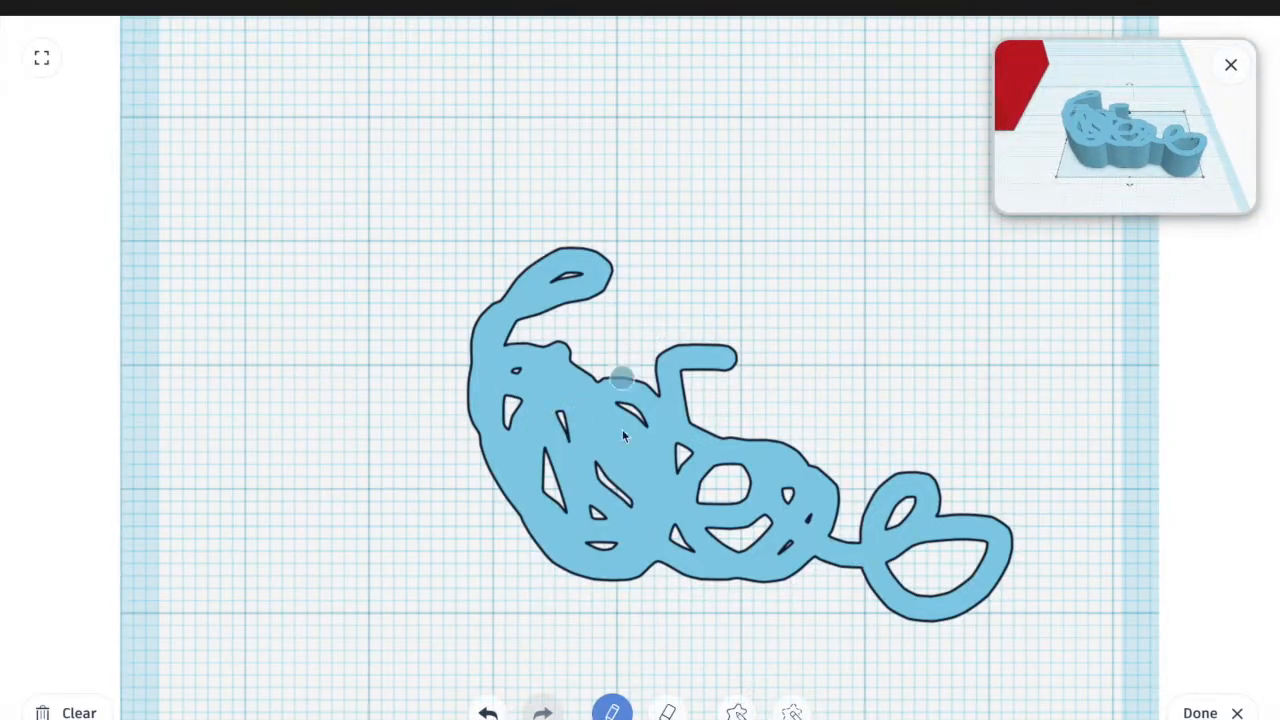
left_click(630, 476)
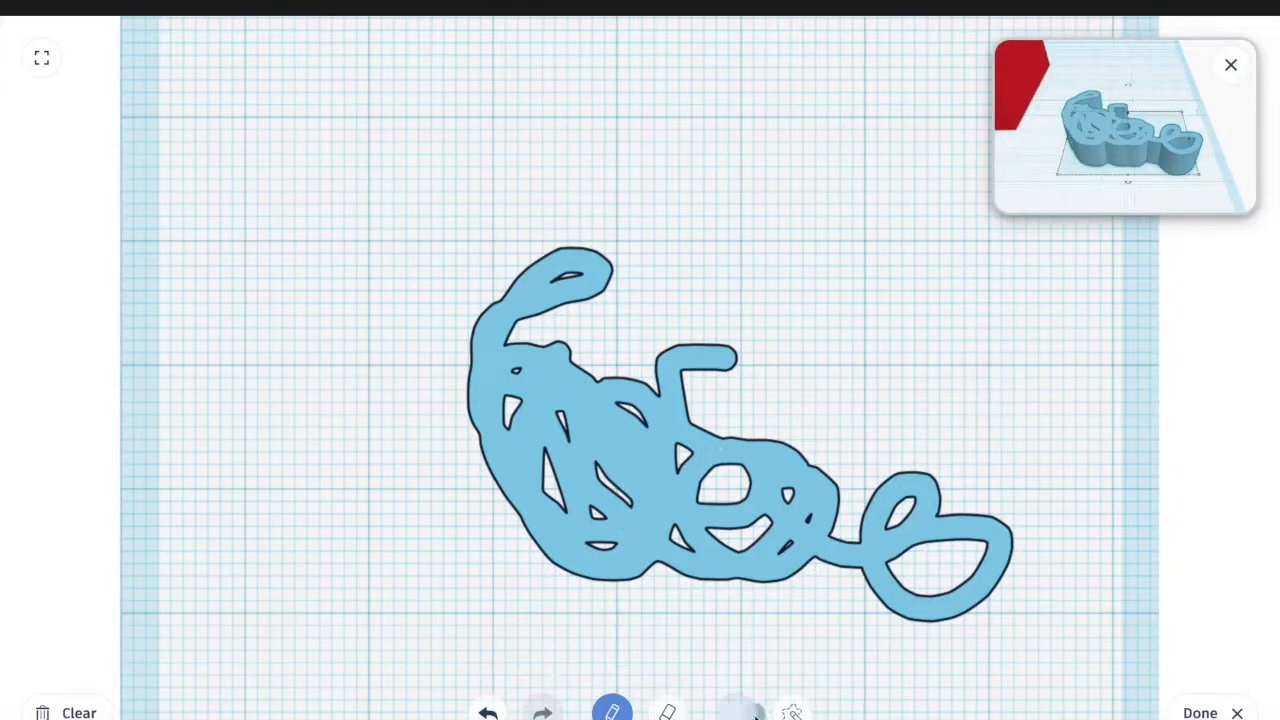
Finish the scribble, drag it down to -10.00 mm, and zoom out to see the whole workplane
left_click(1205, 712)
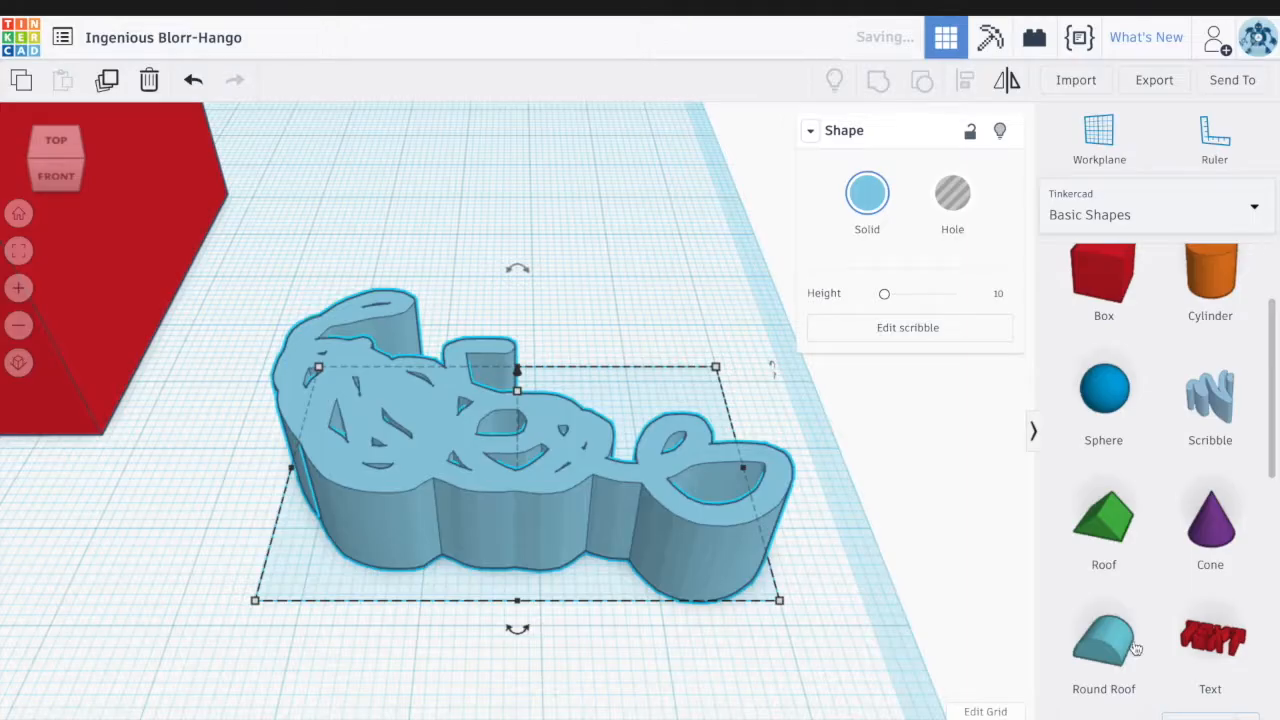
mouse_move(517, 372)
left_mouse_down()
mouse_move(518, 226)
mouse_move(350, 417)
mouse_move(340, 461)
left_mouse_up()
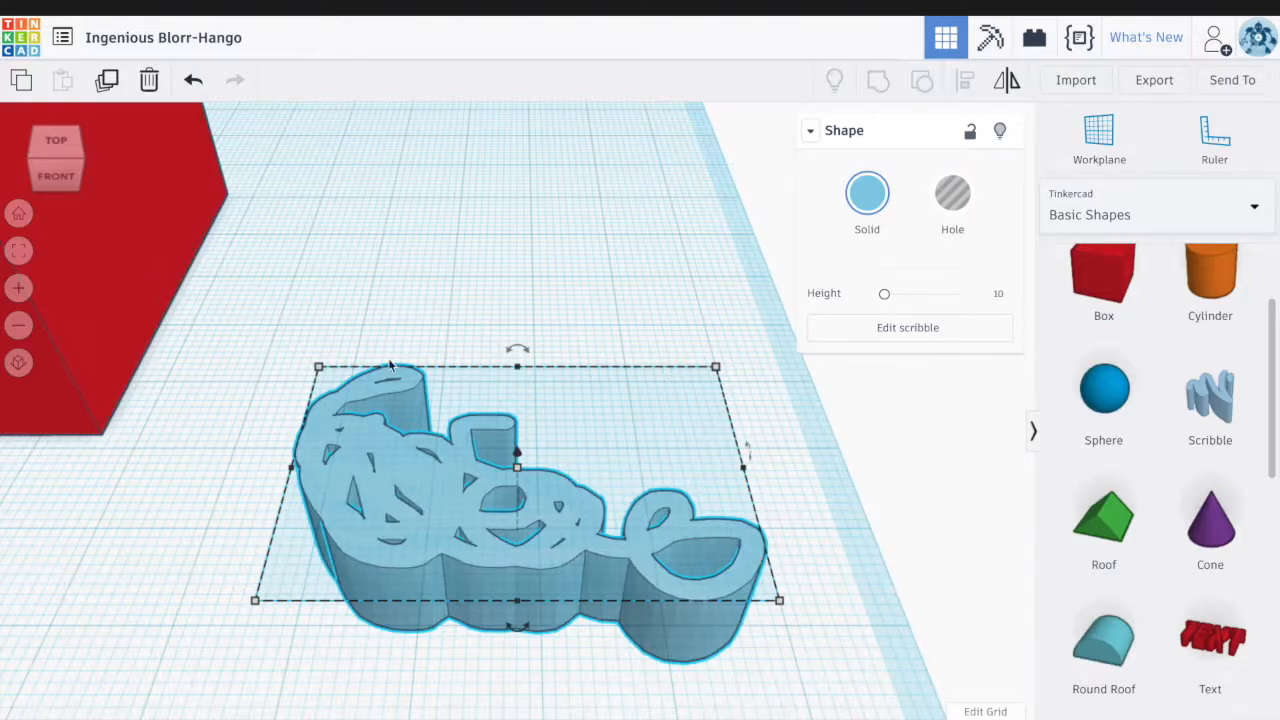
scroll(390, 361, "up", 2)
scroll(390, 361, "down", 3)
scroll(390, 365, "down", 6)
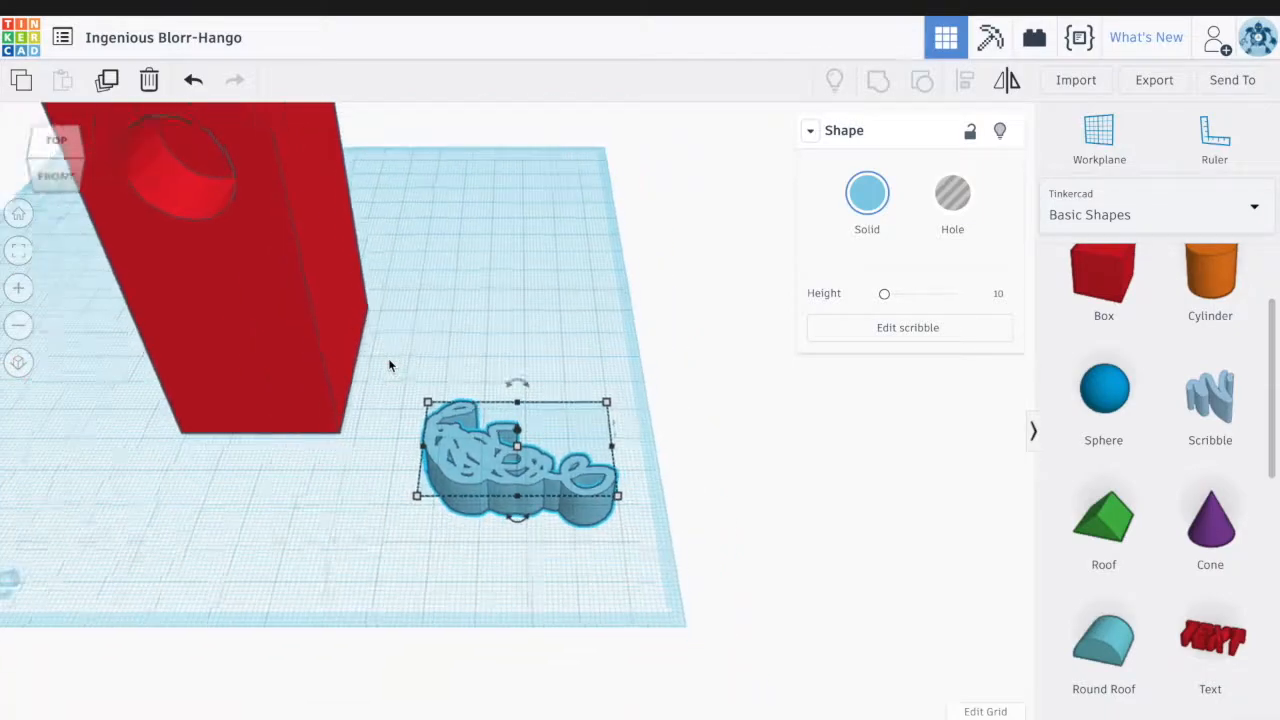
scroll(390, 365, "down", 3)
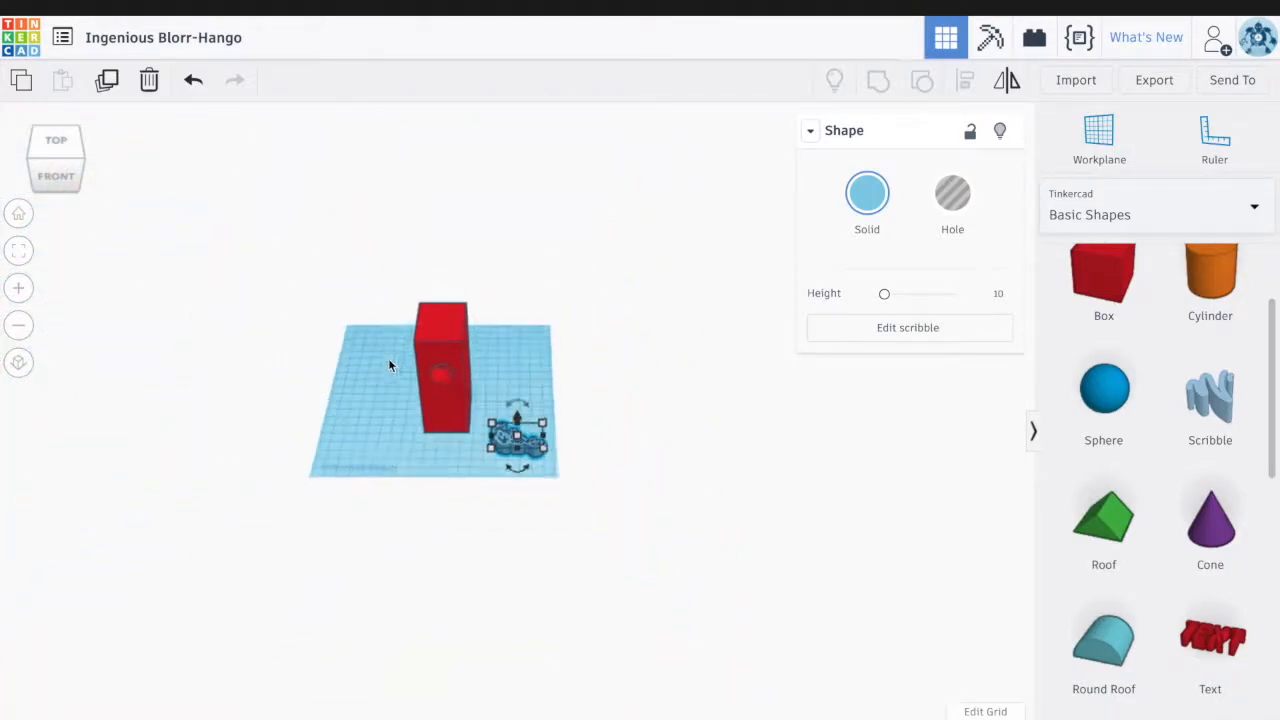
scroll(390, 365, "up", 4)
scroll(390, 365, "up", 2)
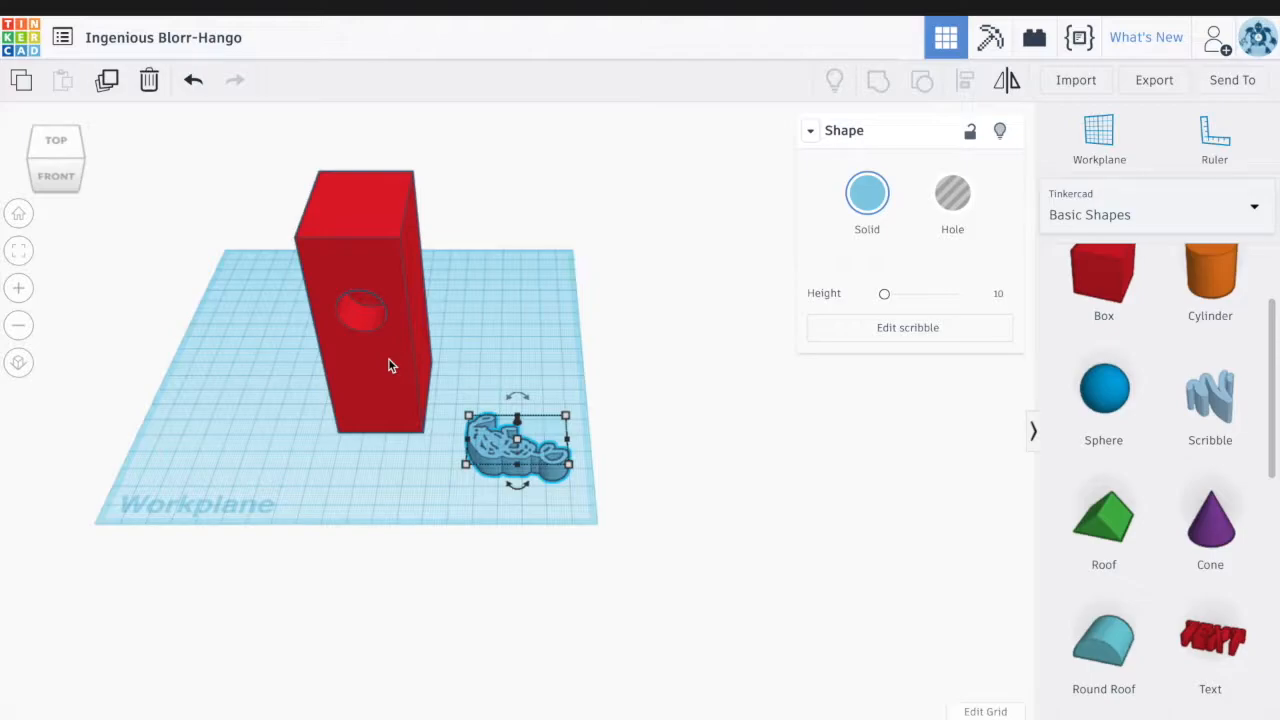
left_click(1154, 80)
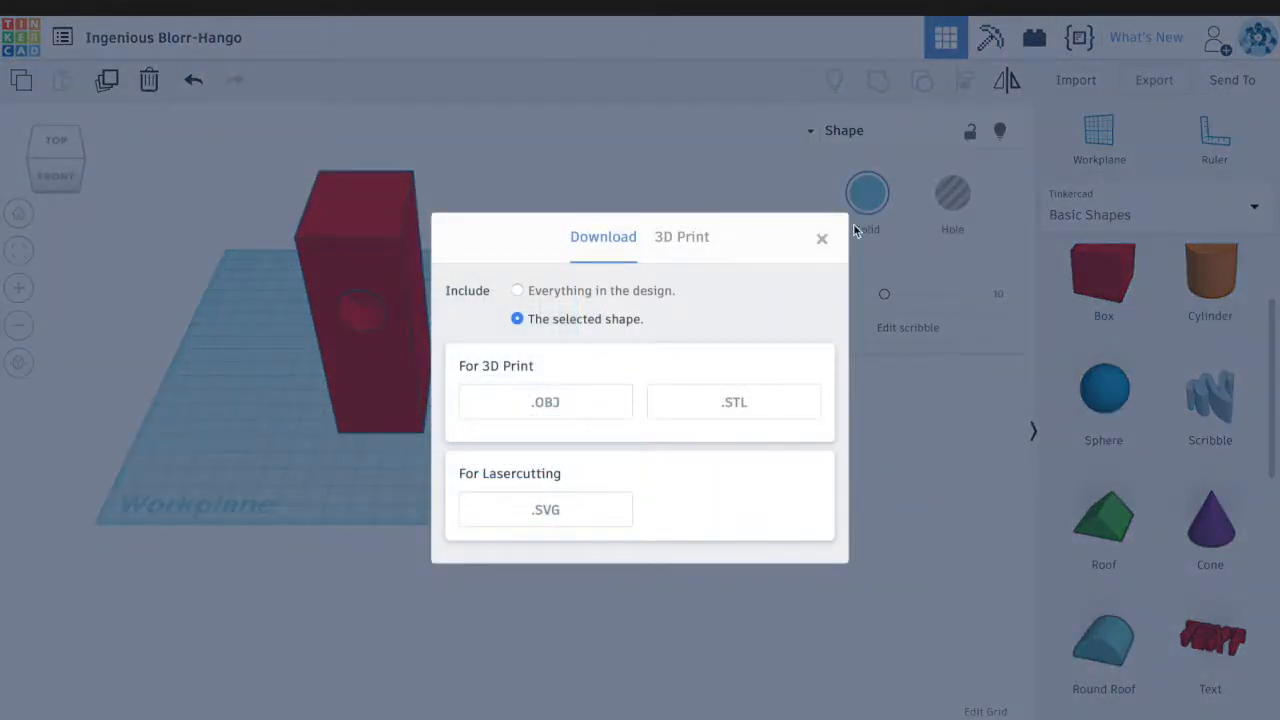
left_click(763, 415)
left_click(709, 240)
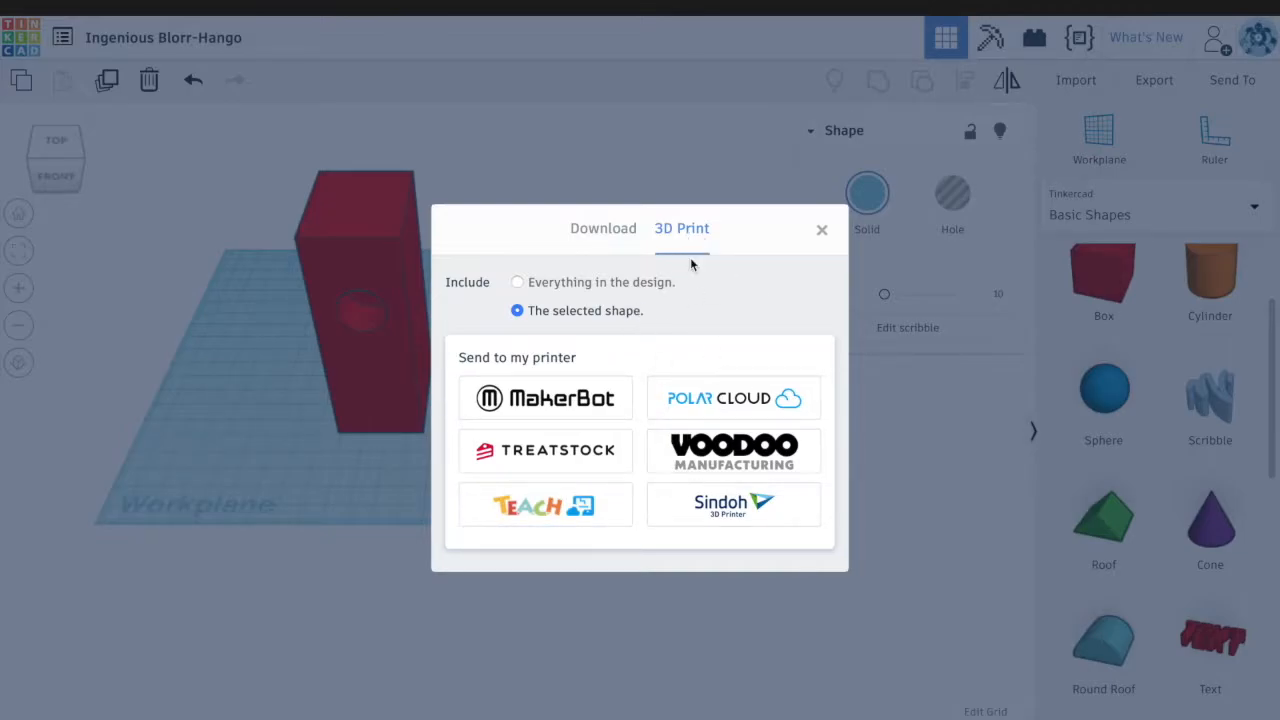
left_click(822, 232)
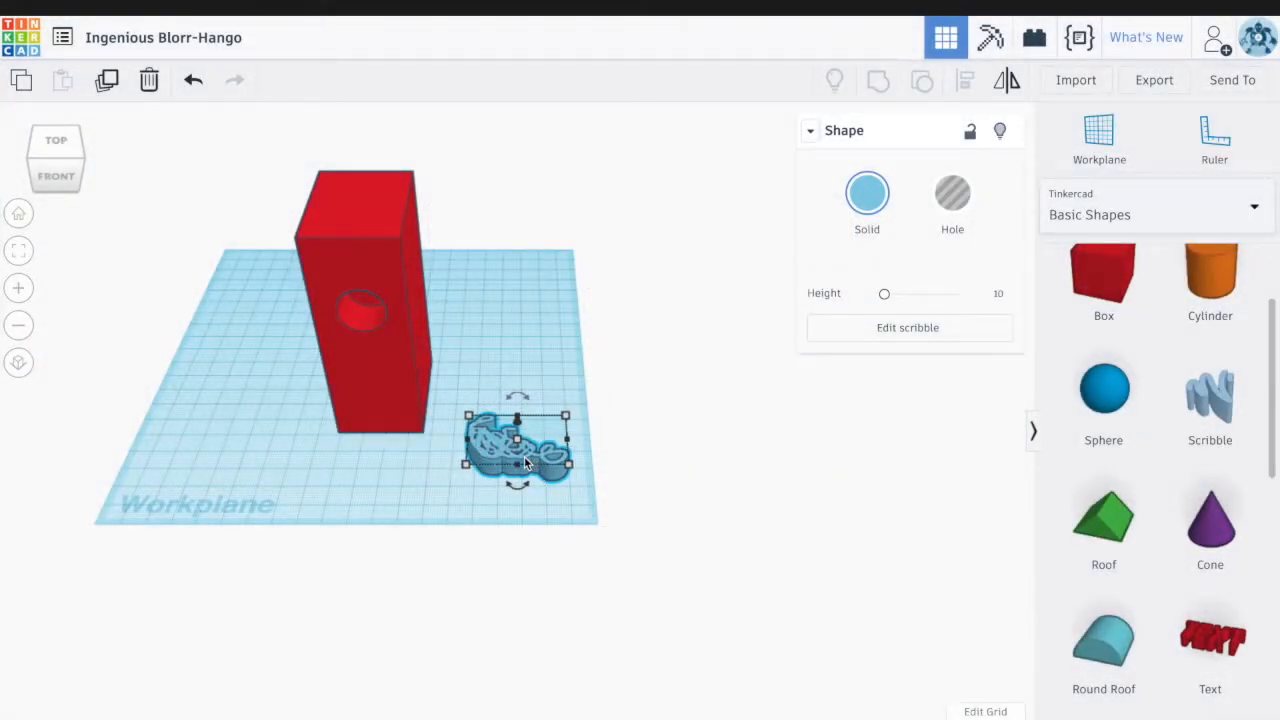
Delete the selected scribble and then the tall red box
key("Delete")
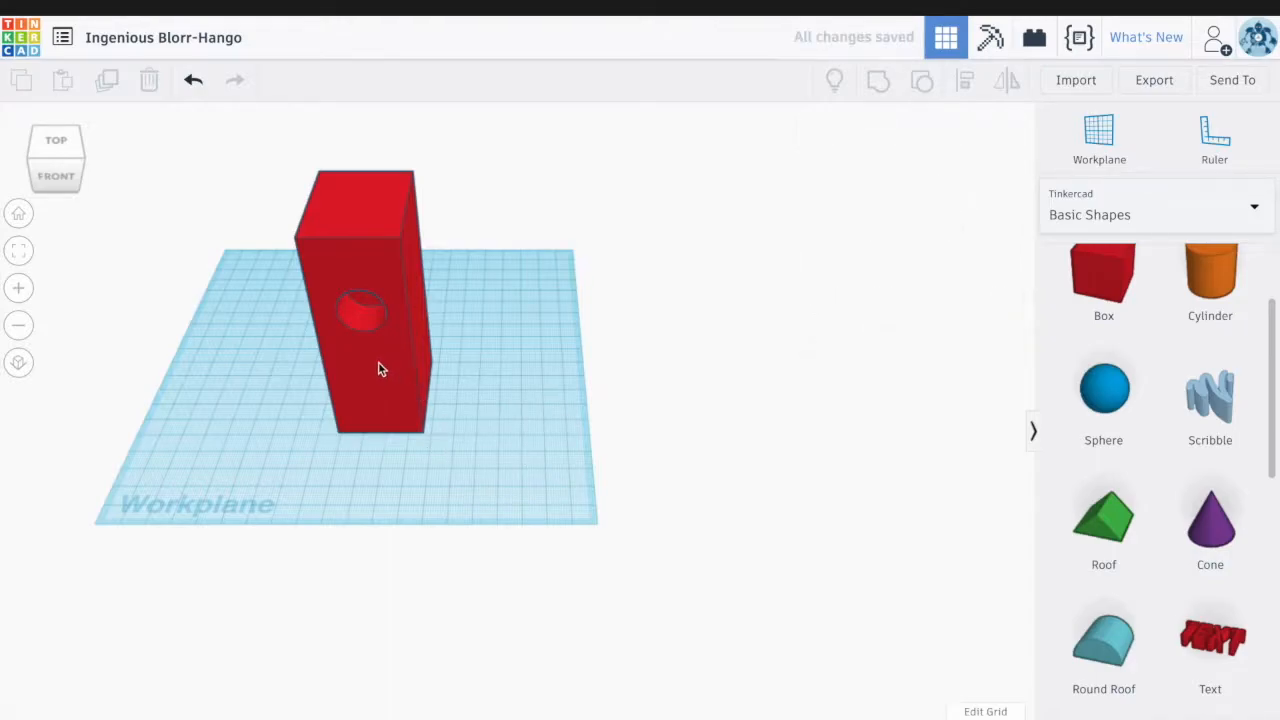
left_click(379, 369)
key("Delete")
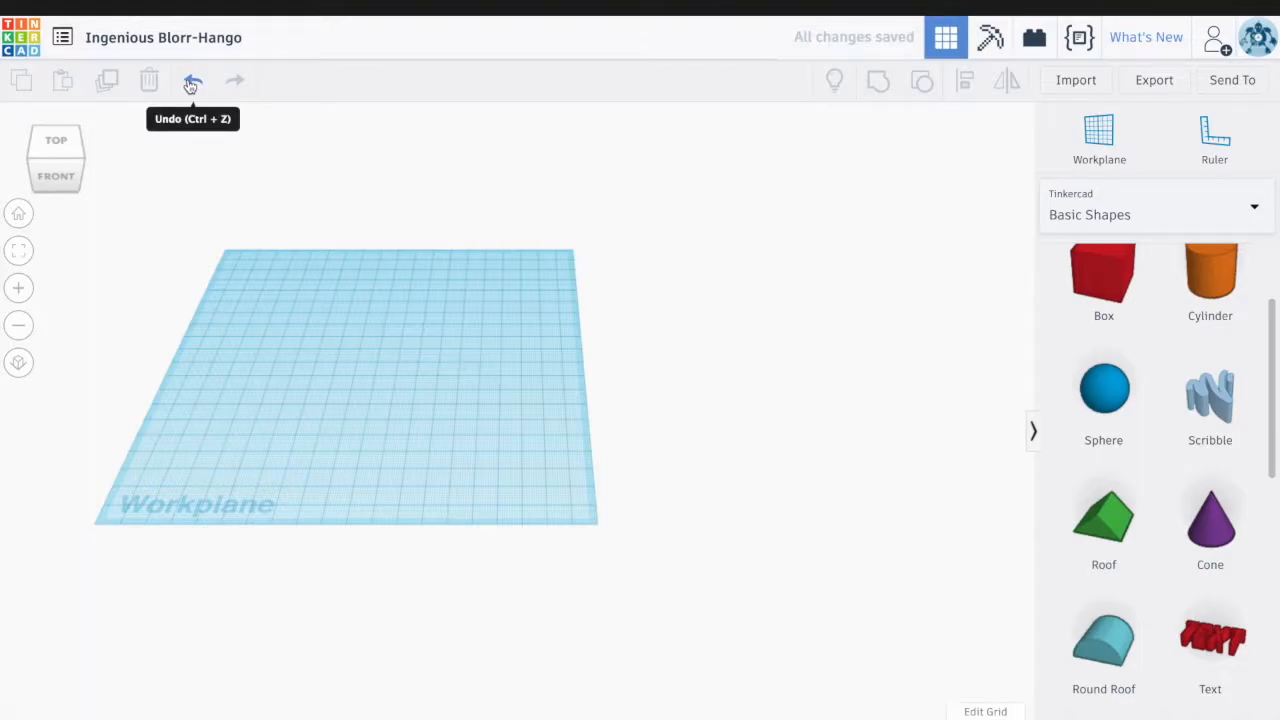
Go to the My recent designs dashboard and scroll the list to find Ingenious Blorr-Hango
left_click(33, 47)
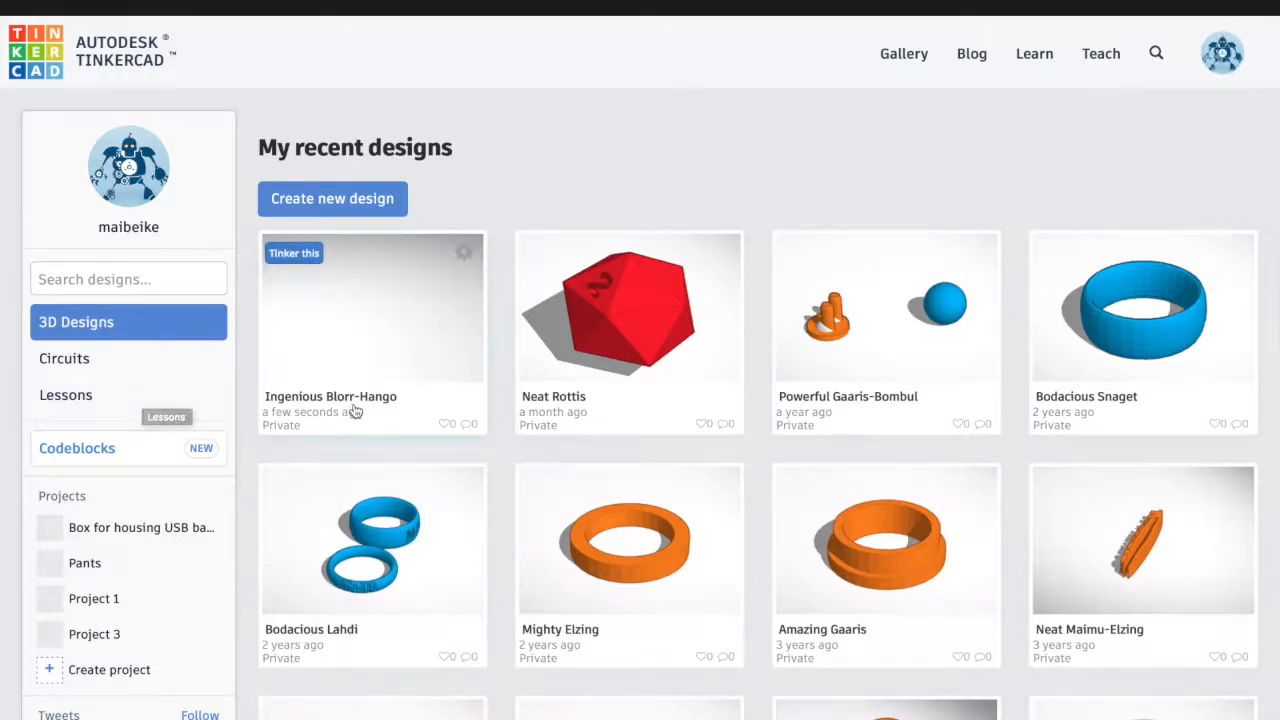
scroll(355, 411, "down", 3)
scroll(355, 411, "down", 9)
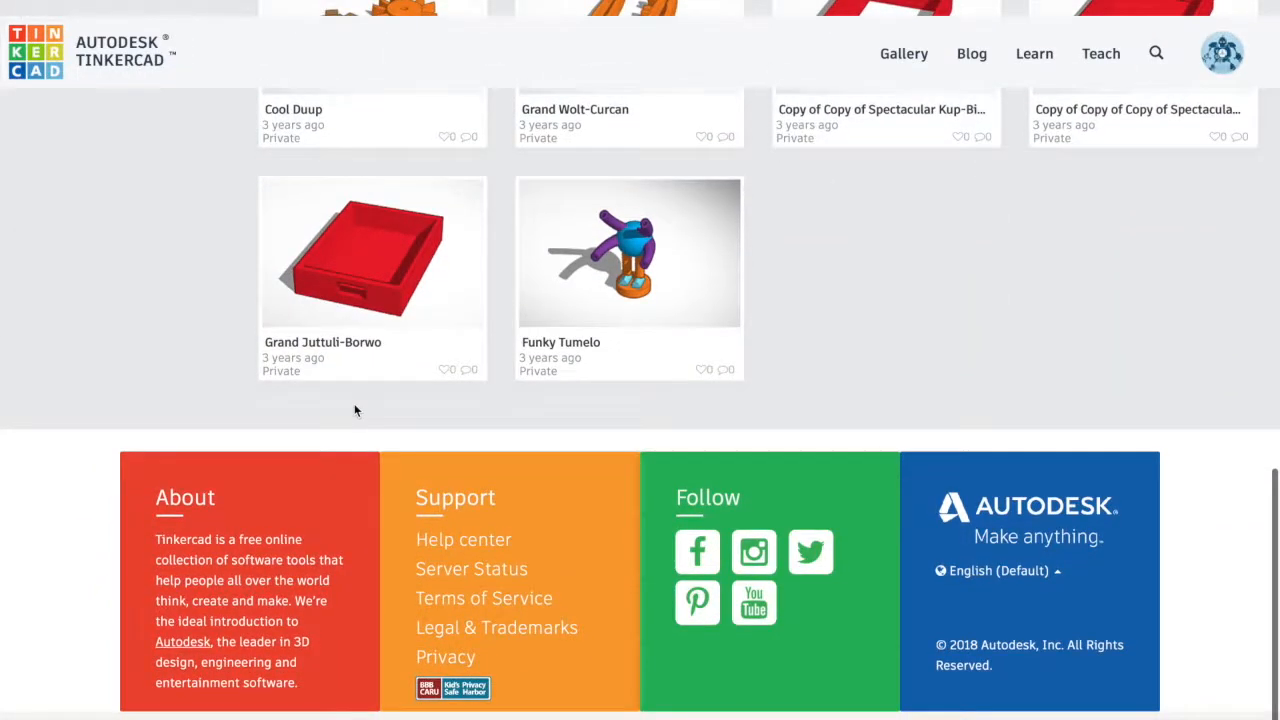
scroll(355, 410, "up", 12)
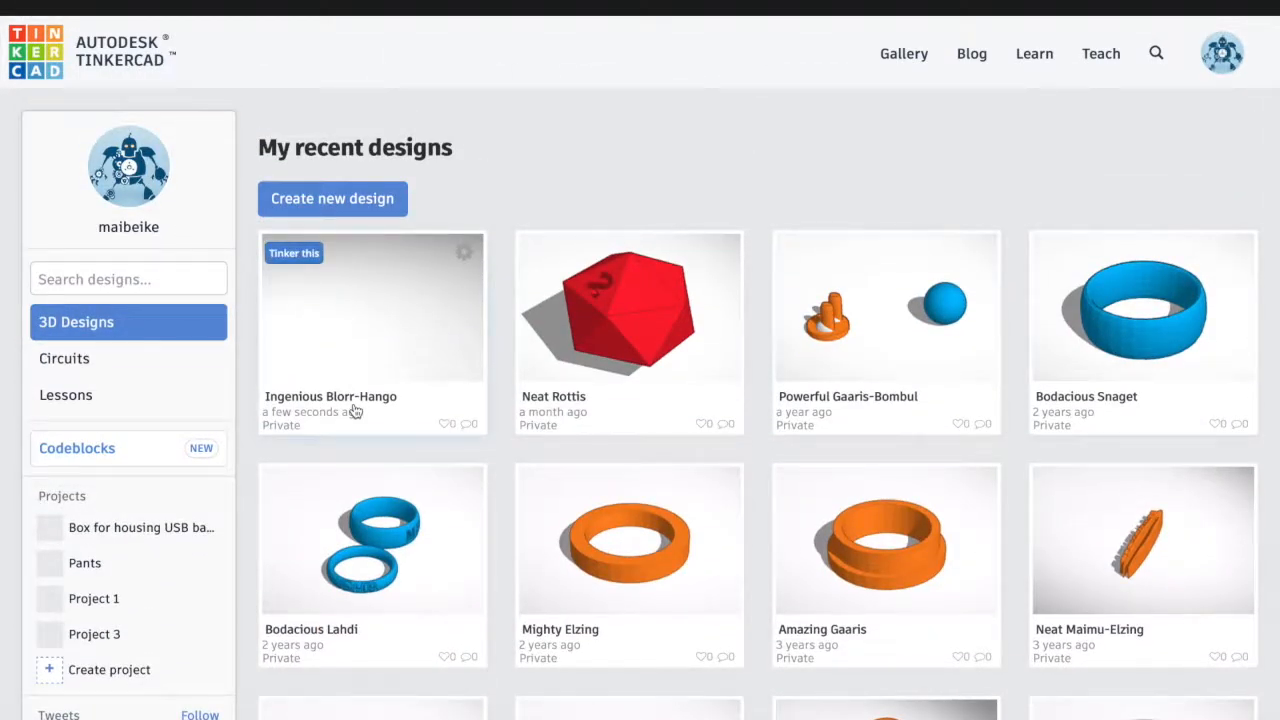